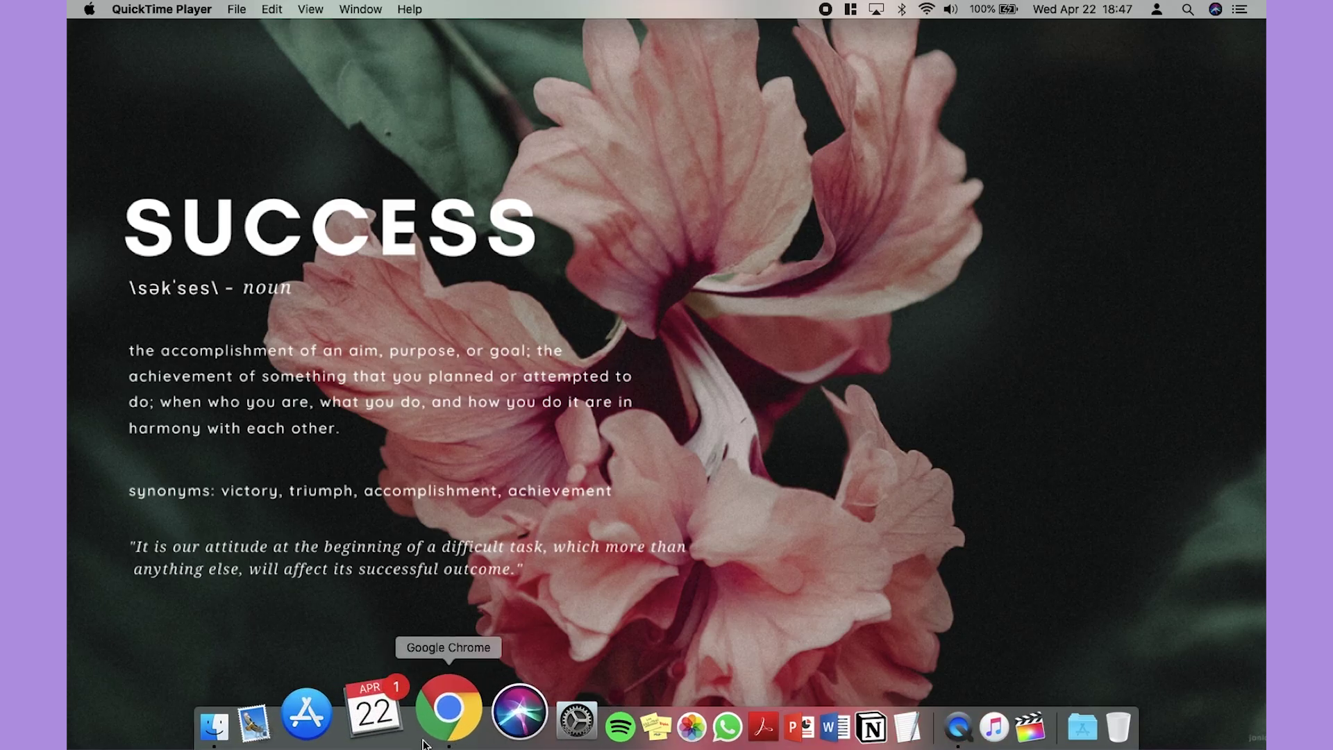
Launch Google Chrome from the Dock so a new tab shows the Momentum dashboard.
{"action": "left_click", "coordinate": [427, 736]}
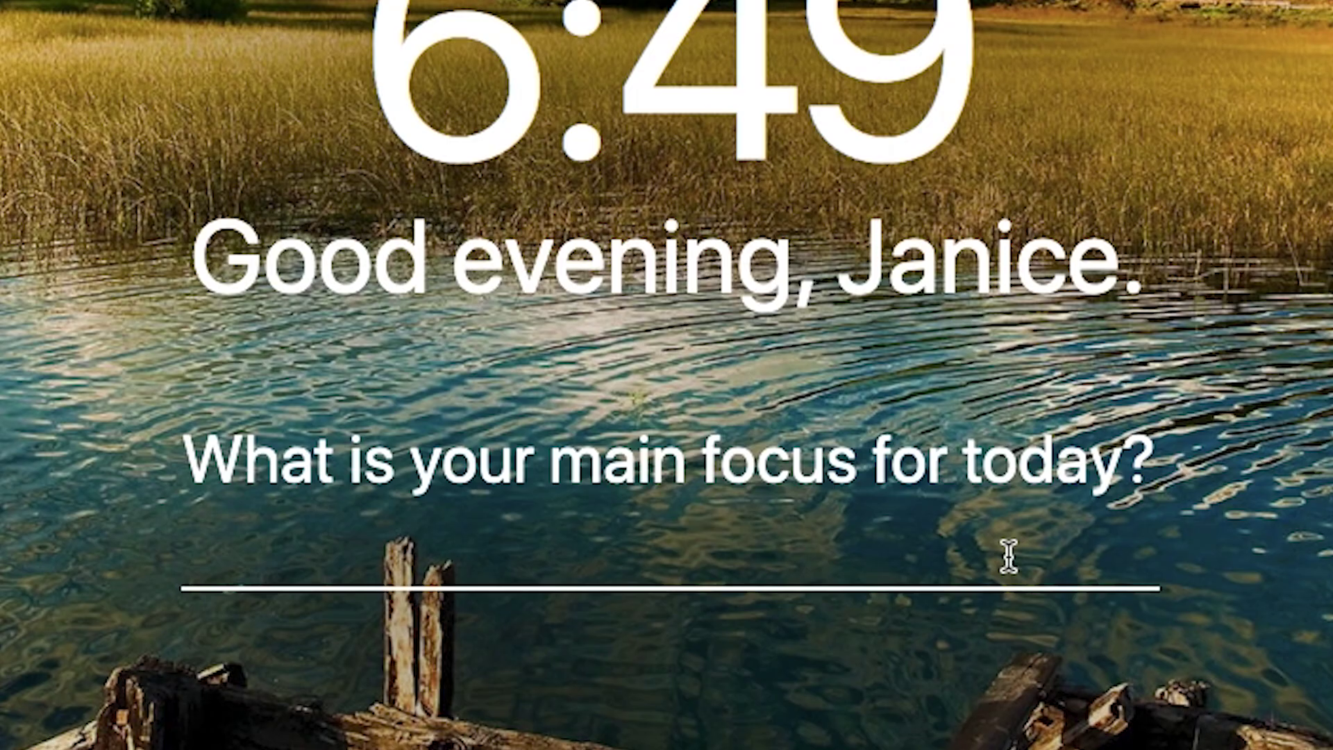
Set today's Momentum focus to 'Study for NURS 111 midterm' and start adding todos.
{"action": "type", "text": "Study for"}
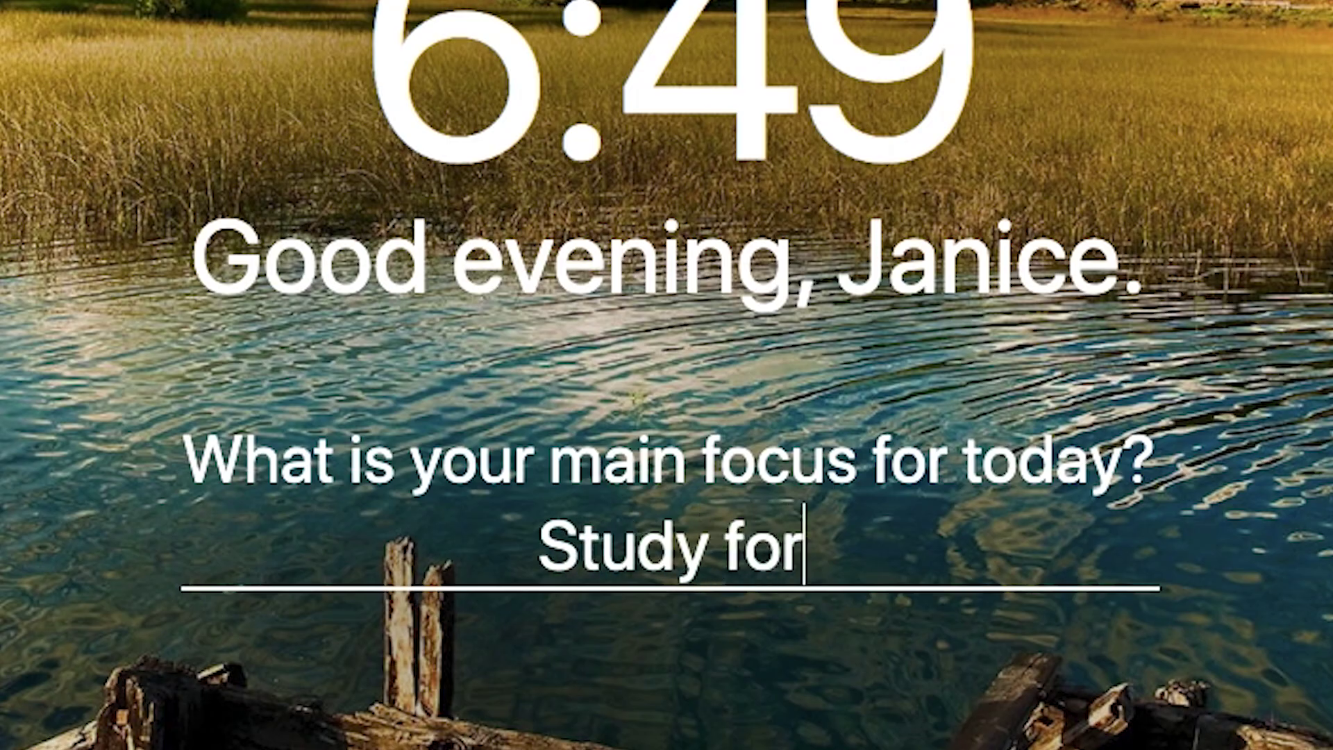
{"action": "type", "text": " NURS 111 midterm"}
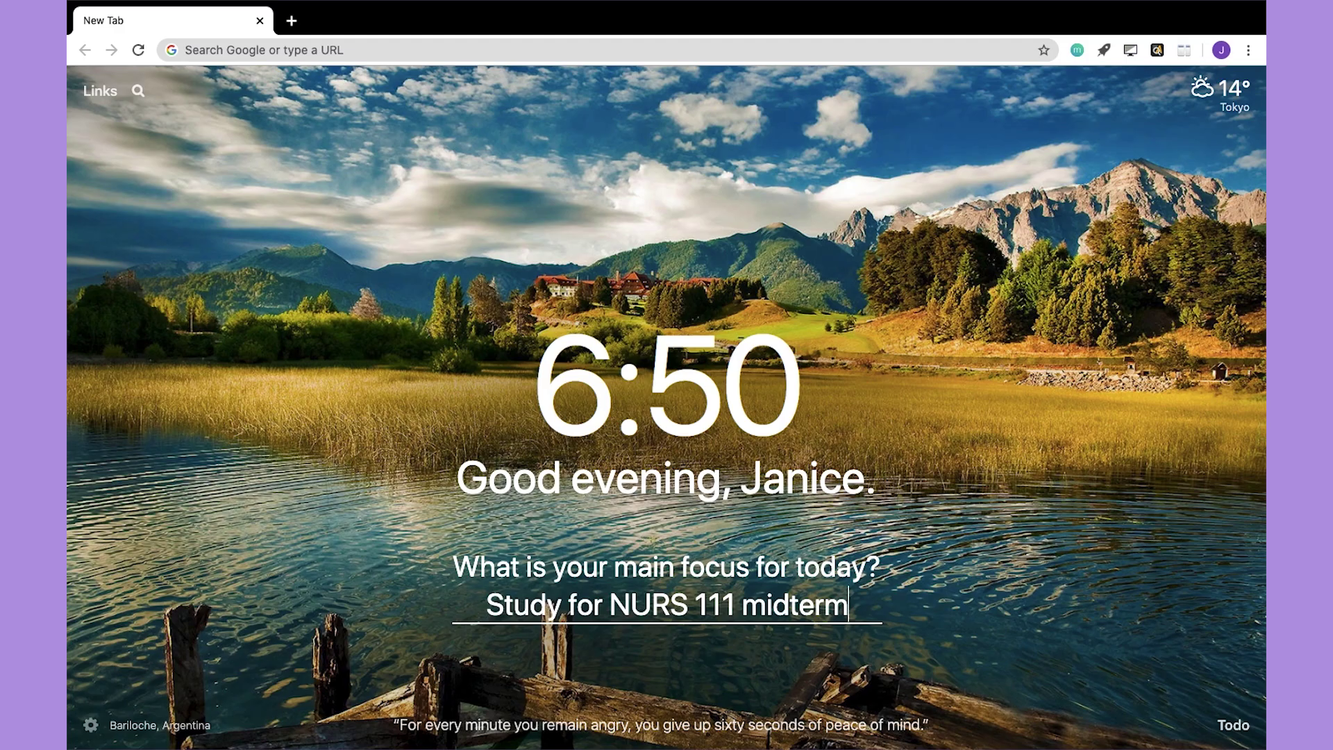
{"action": "key", "text": "Return"}
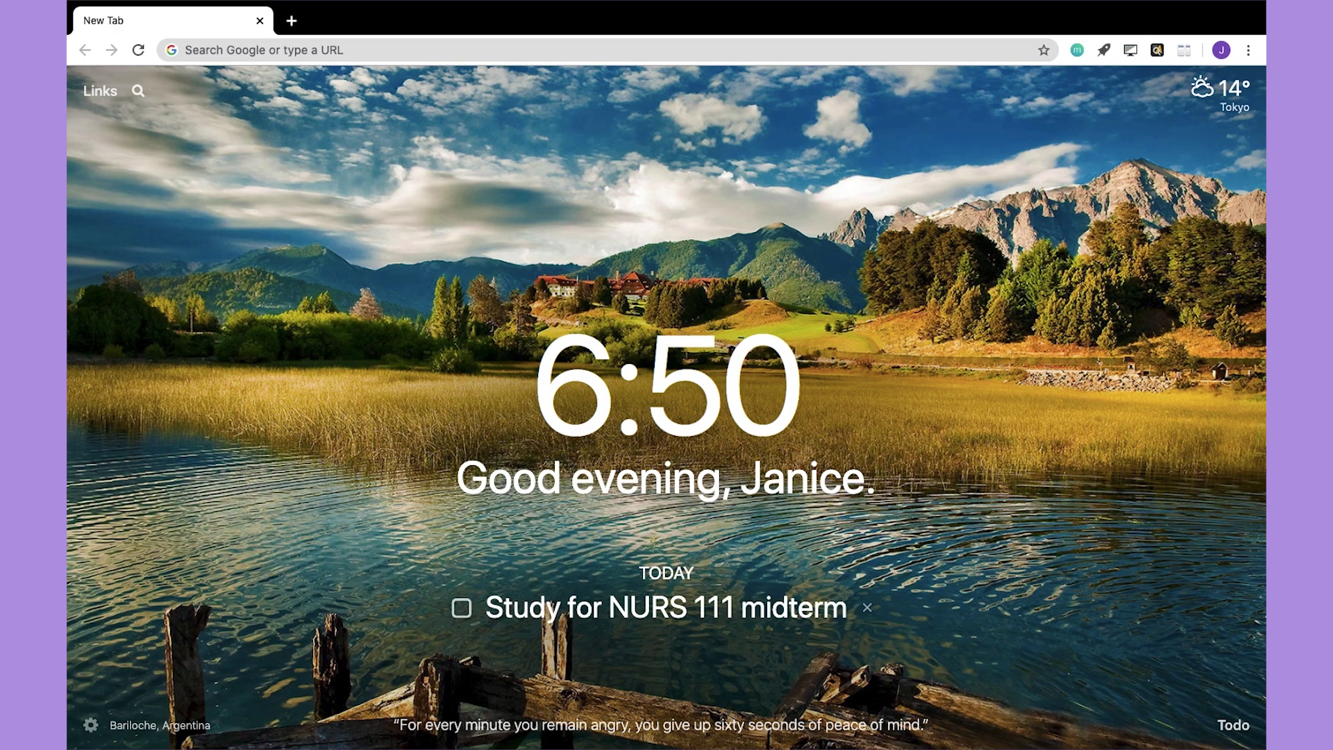
{"action": "left_click", "coordinate": [1226, 734]}
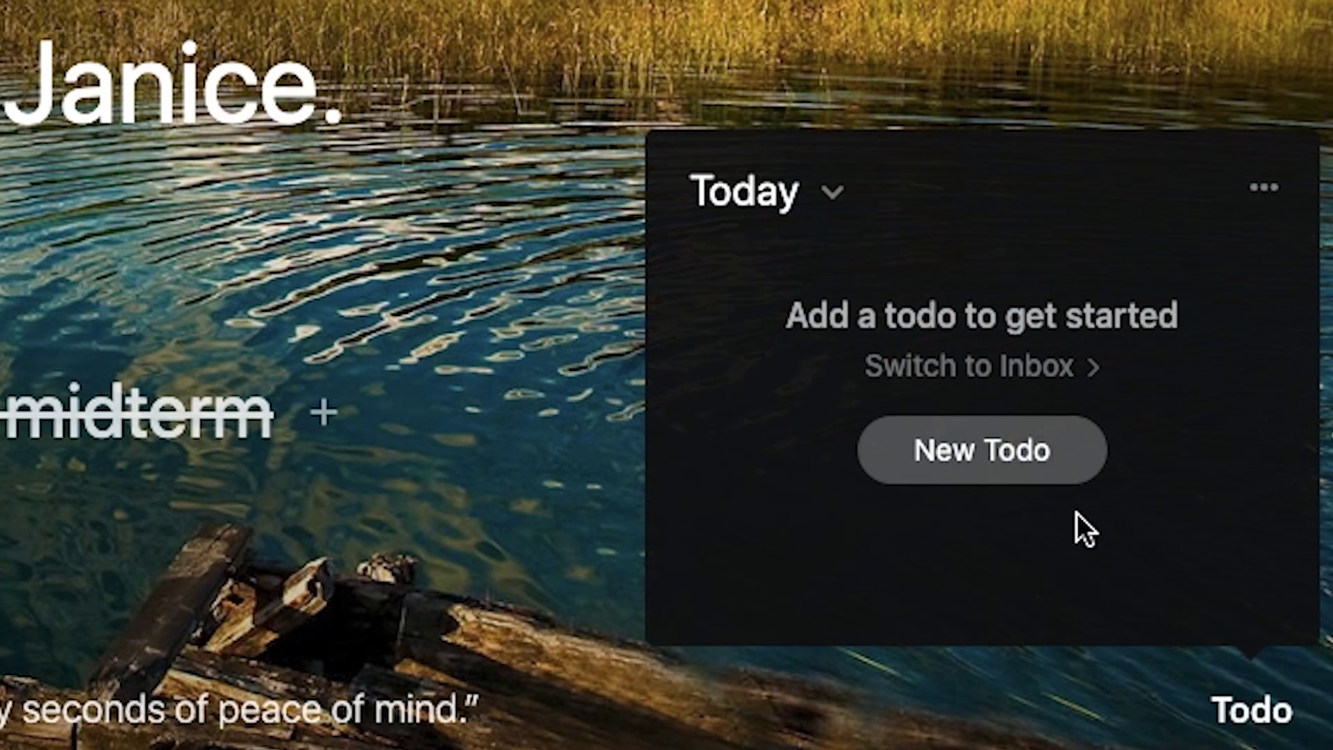
{"action": "left_click", "coordinate": [1035, 455]}
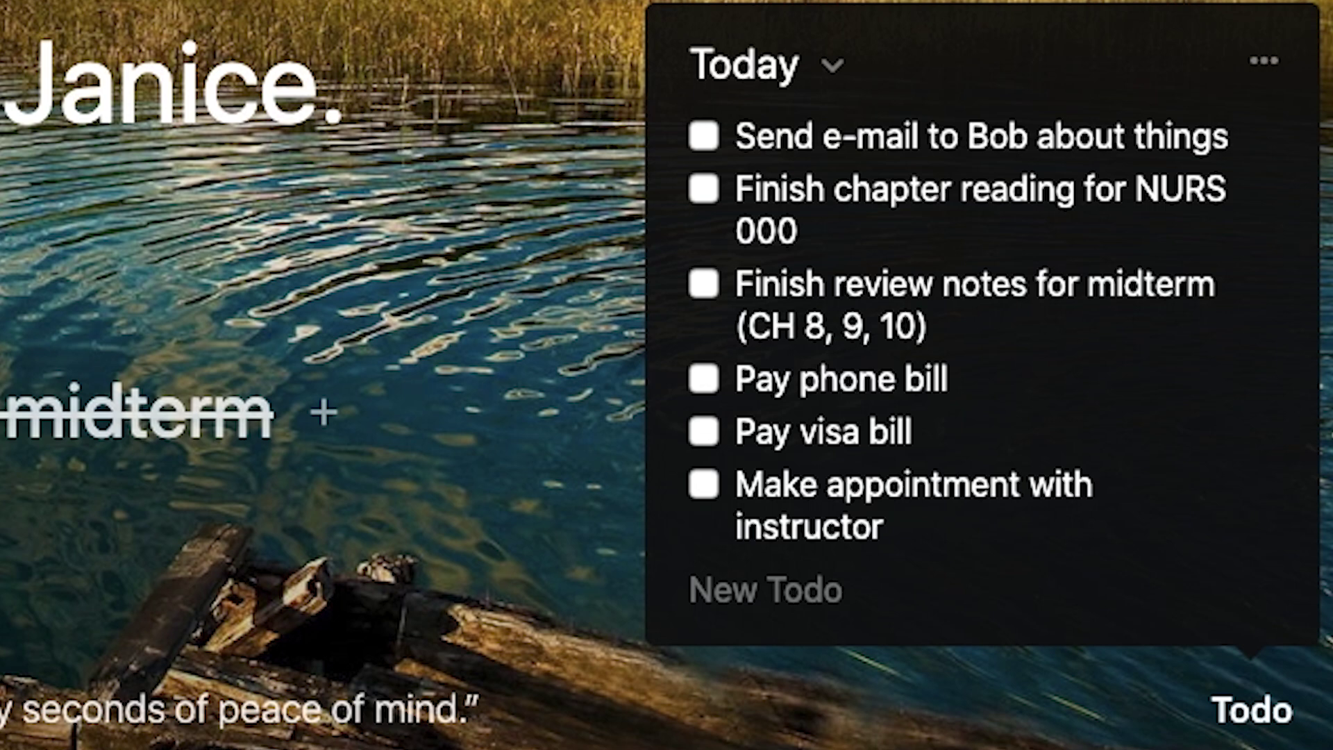
Check off all six todos: e-mail, chapter reading, review notes, phone bill, visa bill, instructor appointment.
{"action": "left_click", "coordinate": [703, 136]}
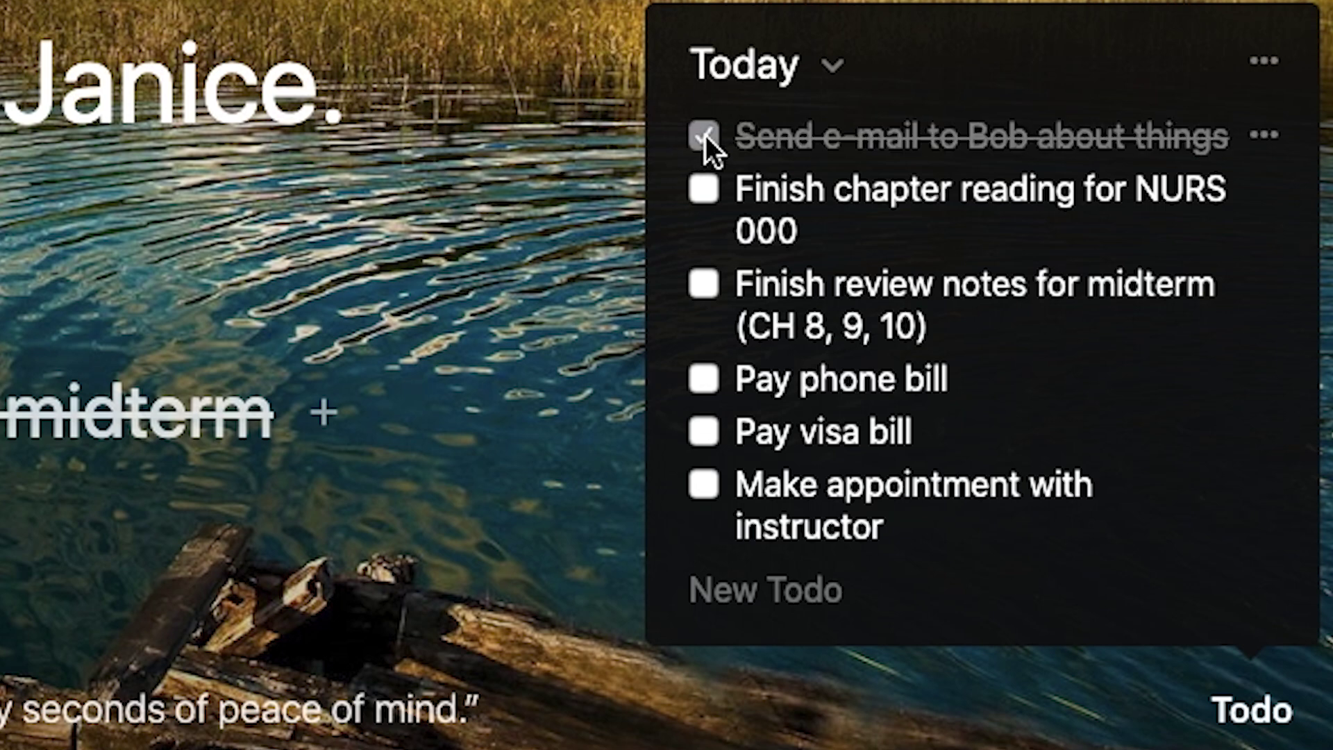
{"action": "left_click", "coordinate": [704, 188]}
{"action": "left_click", "coordinate": [703, 283]}
{"action": "left_click", "coordinate": [704, 379]}
{"action": "left_click", "coordinate": [704, 431]}
{"action": "left_click", "coordinate": [703, 484]}
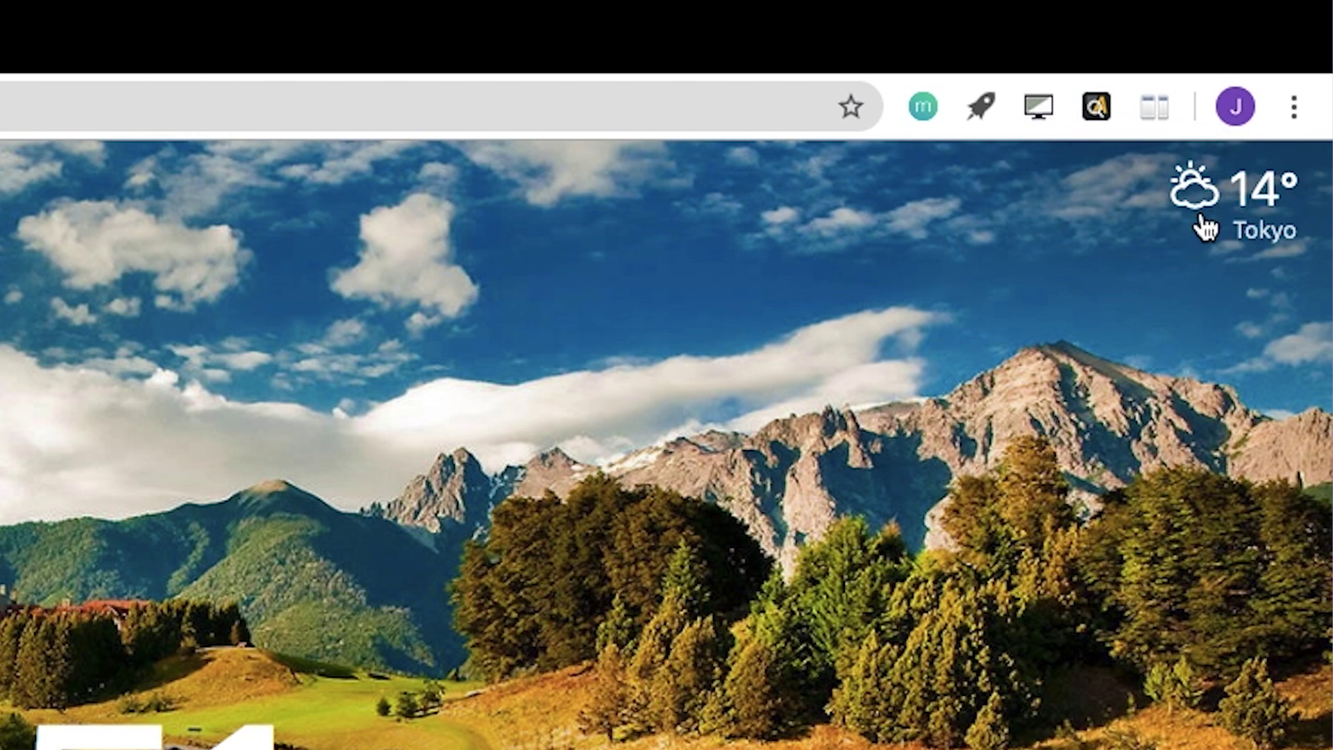
Change the Momentum weather location from Tokyo to Sydney.
{"action": "left_click", "coordinate": [1207, 228]}
{"action": "left_click", "coordinate": [1265, 319]}
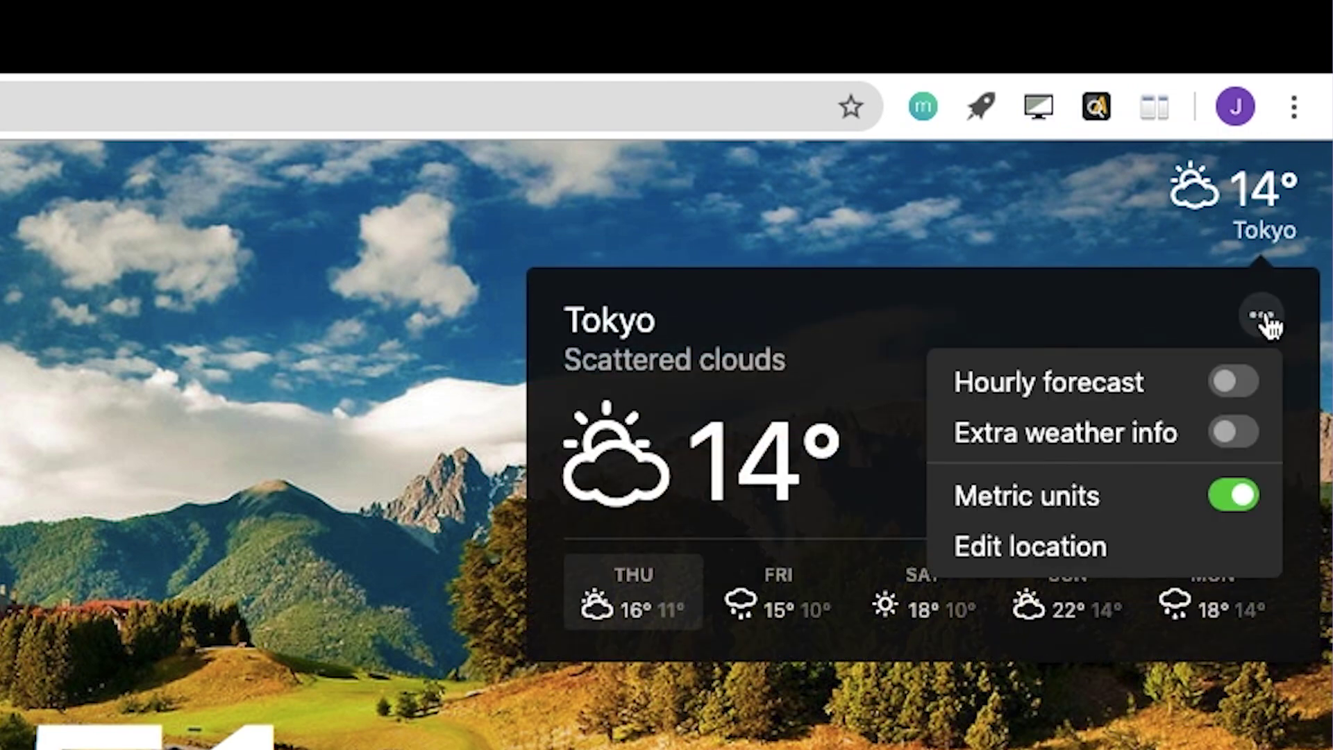
{"action": "left_click", "coordinate": [1135, 544]}
{"action": "key", "text": "BackSpace"}
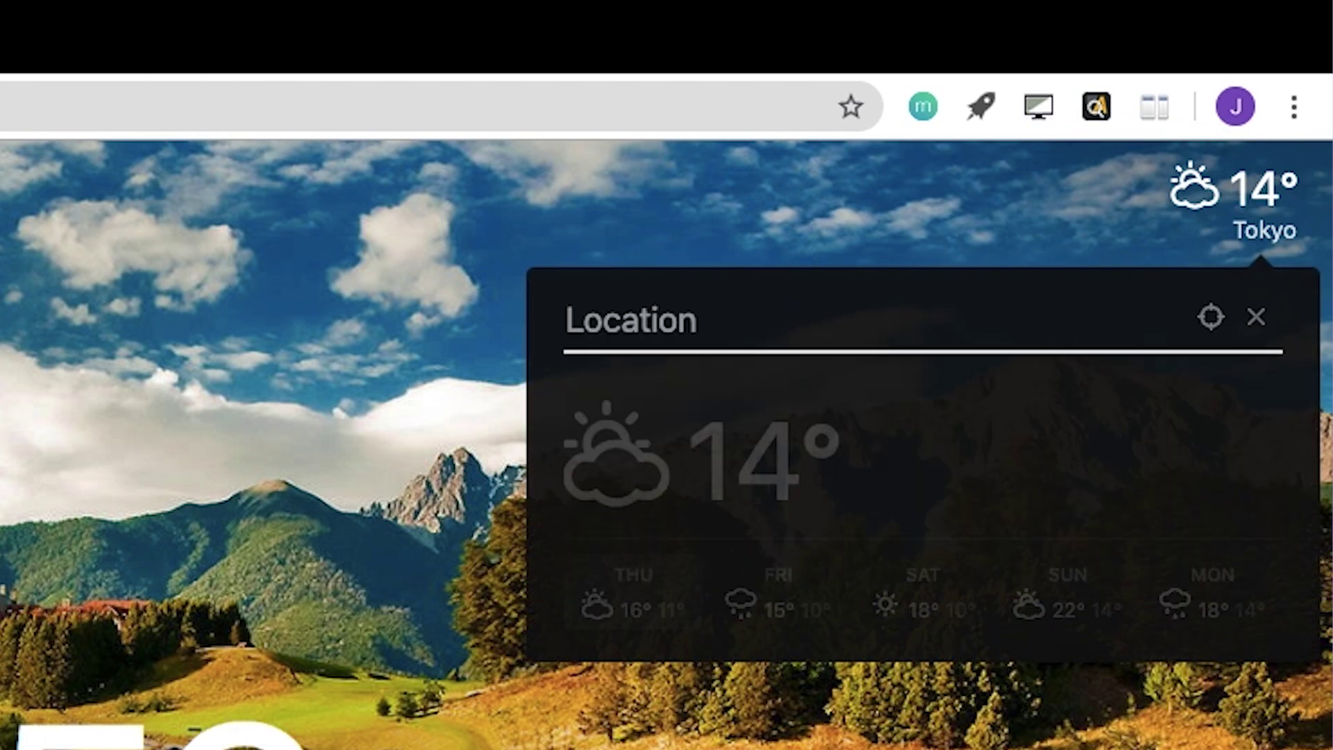
{"action": "type", "text": "sydney"}
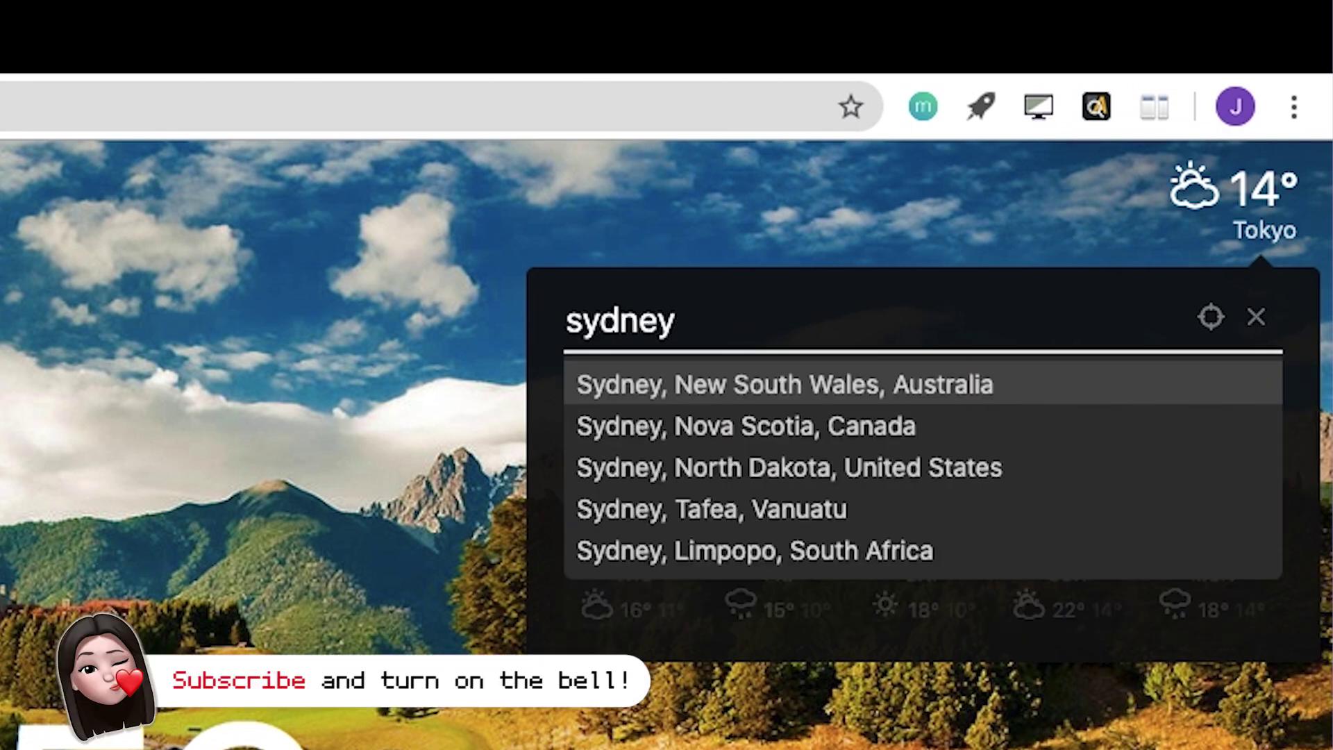
{"action": "key", "text": "Return"}
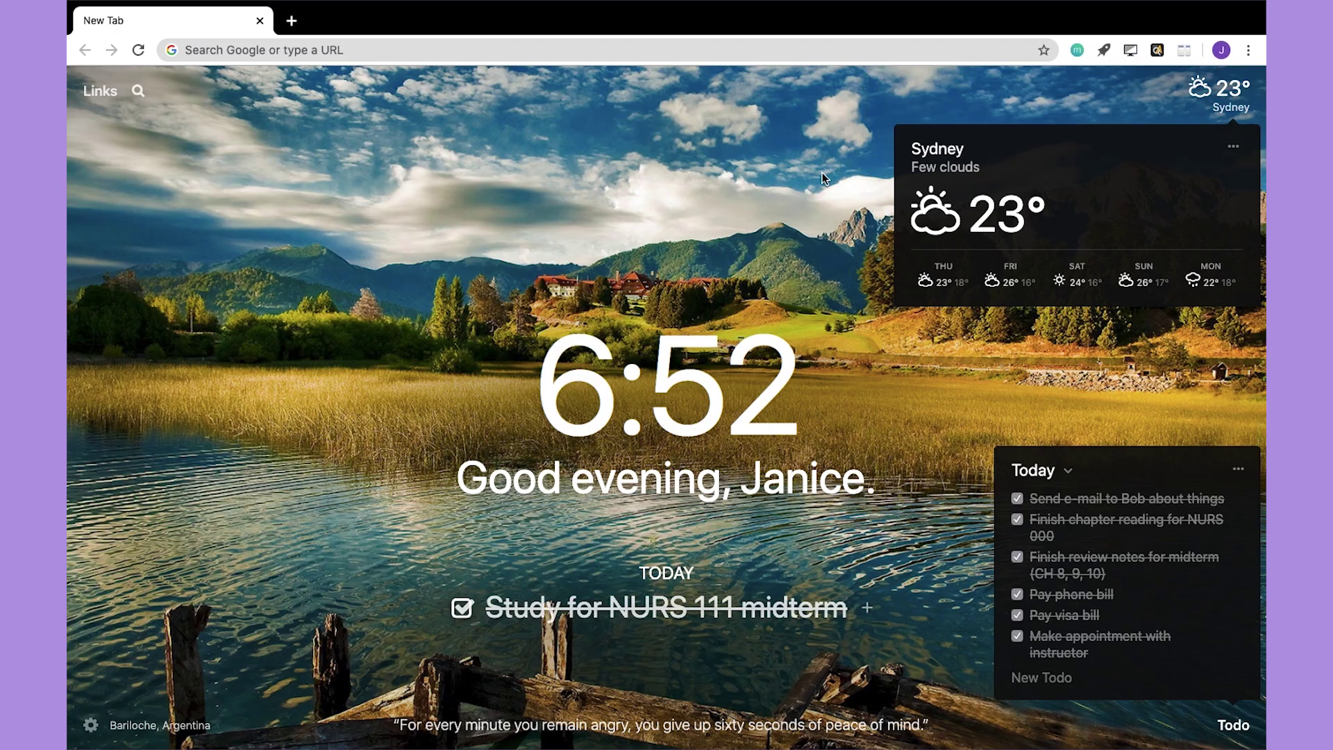
{"action": "left_click", "coordinate": [388, 369]}
Add a 'Youtube' saved link, open it, then return to the previous tab.
{"action": "left_click", "coordinate": [61, 182]}
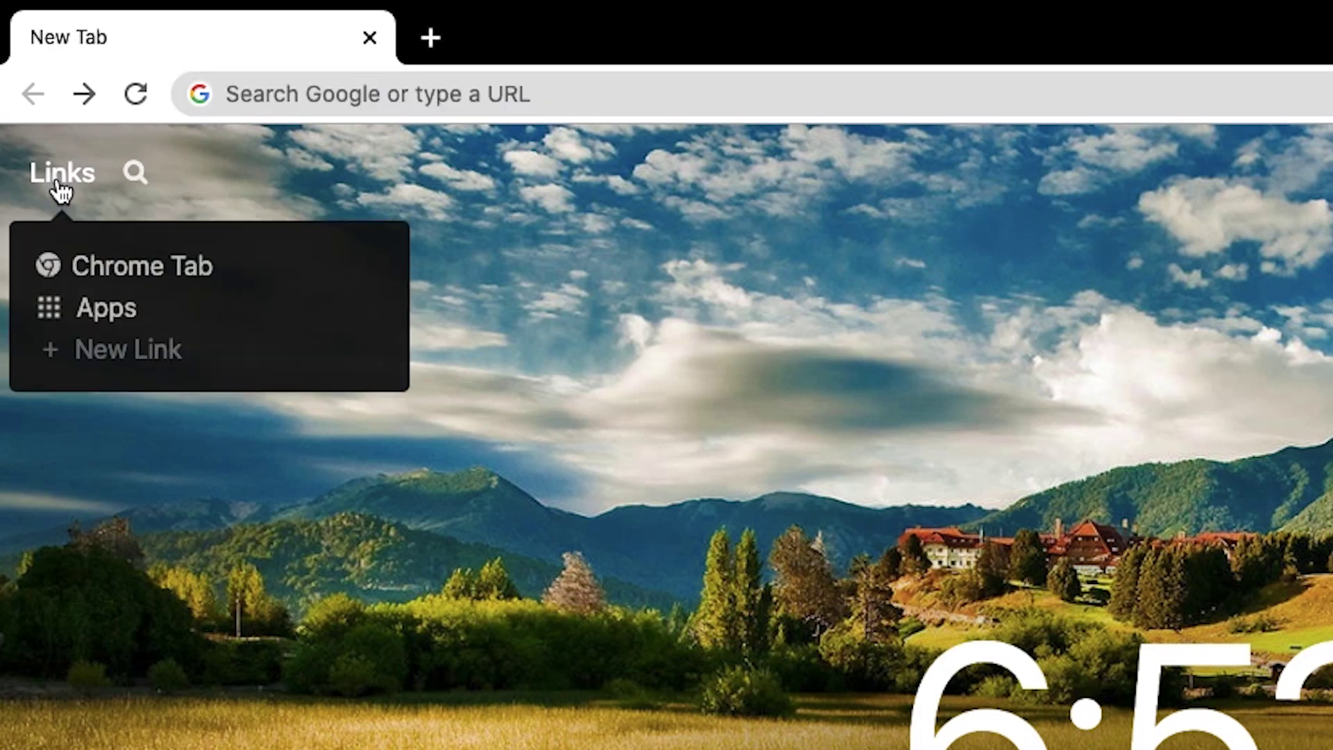
{"action": "left_click", "coordinate": [97, 366]}
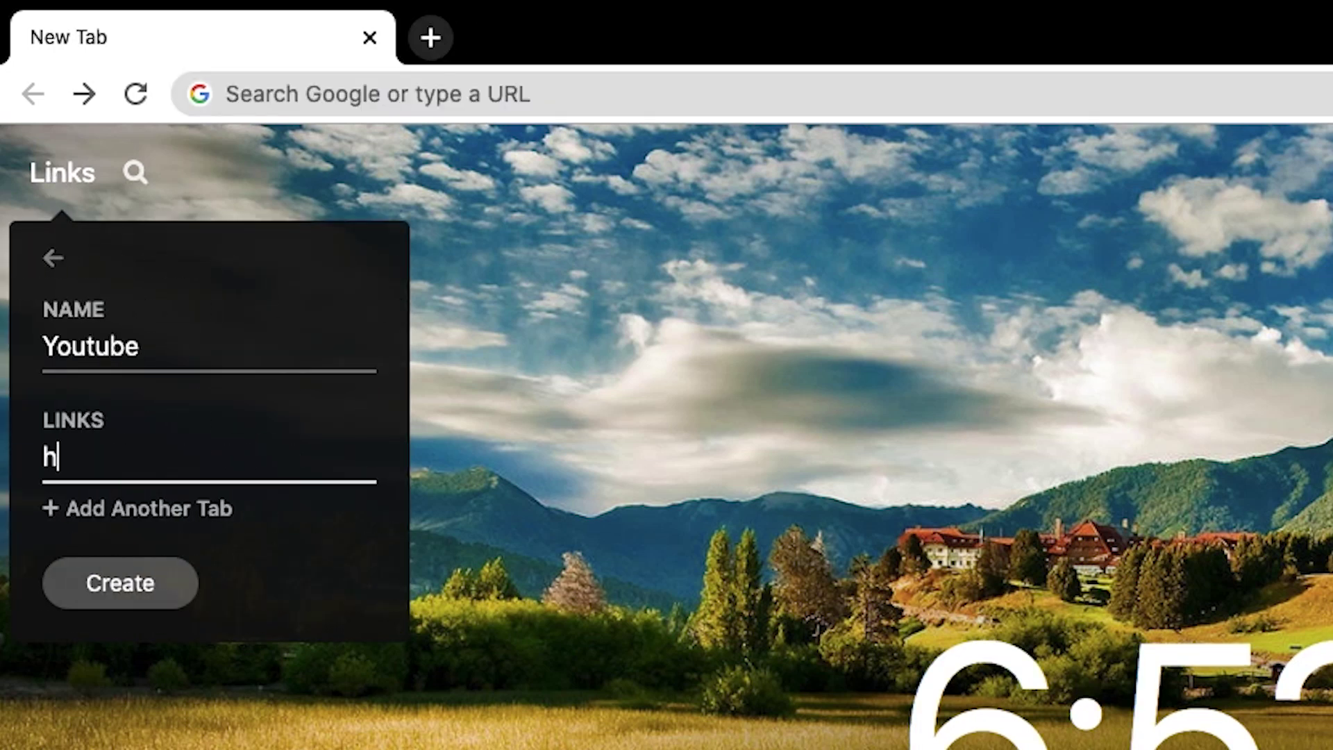
{"action": "type", "text": "estu..."}
{"action": "left_click", "coordinate": [163, 601]}
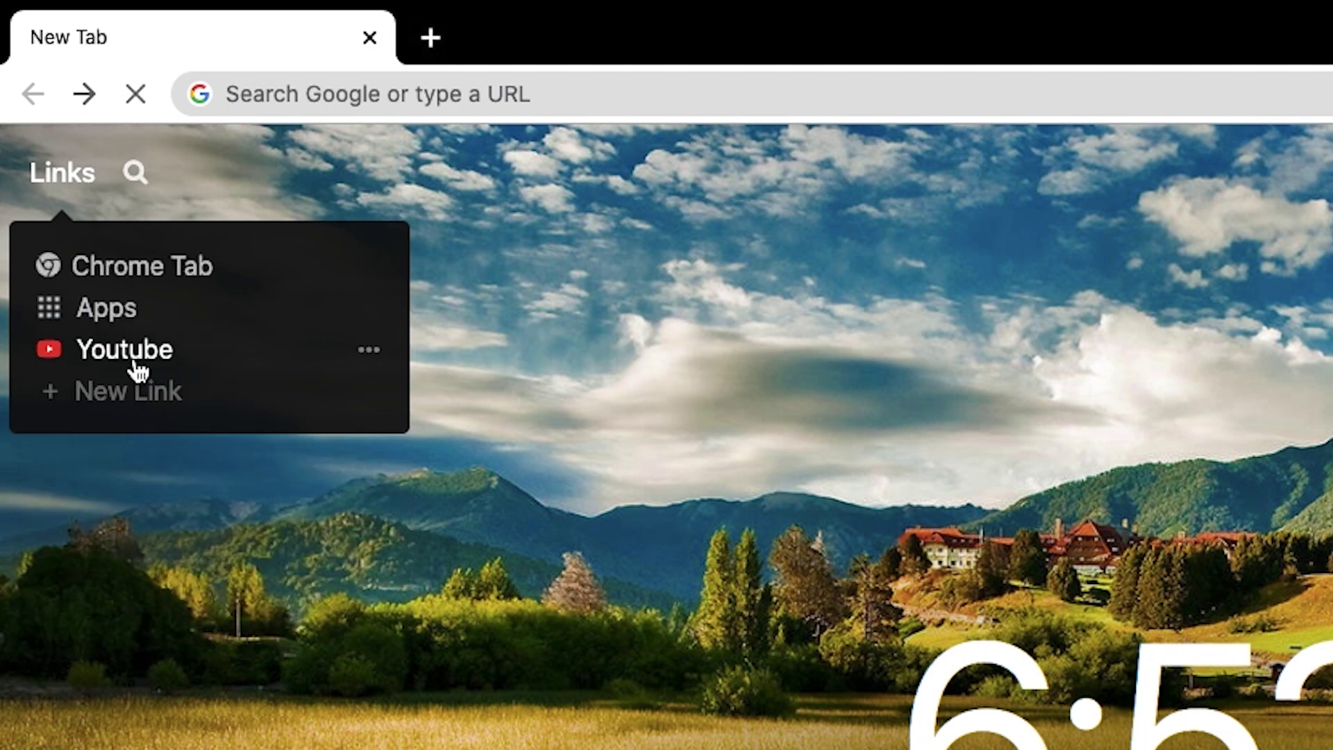
{"action": "left_click", "coordinate": [133, 362]}
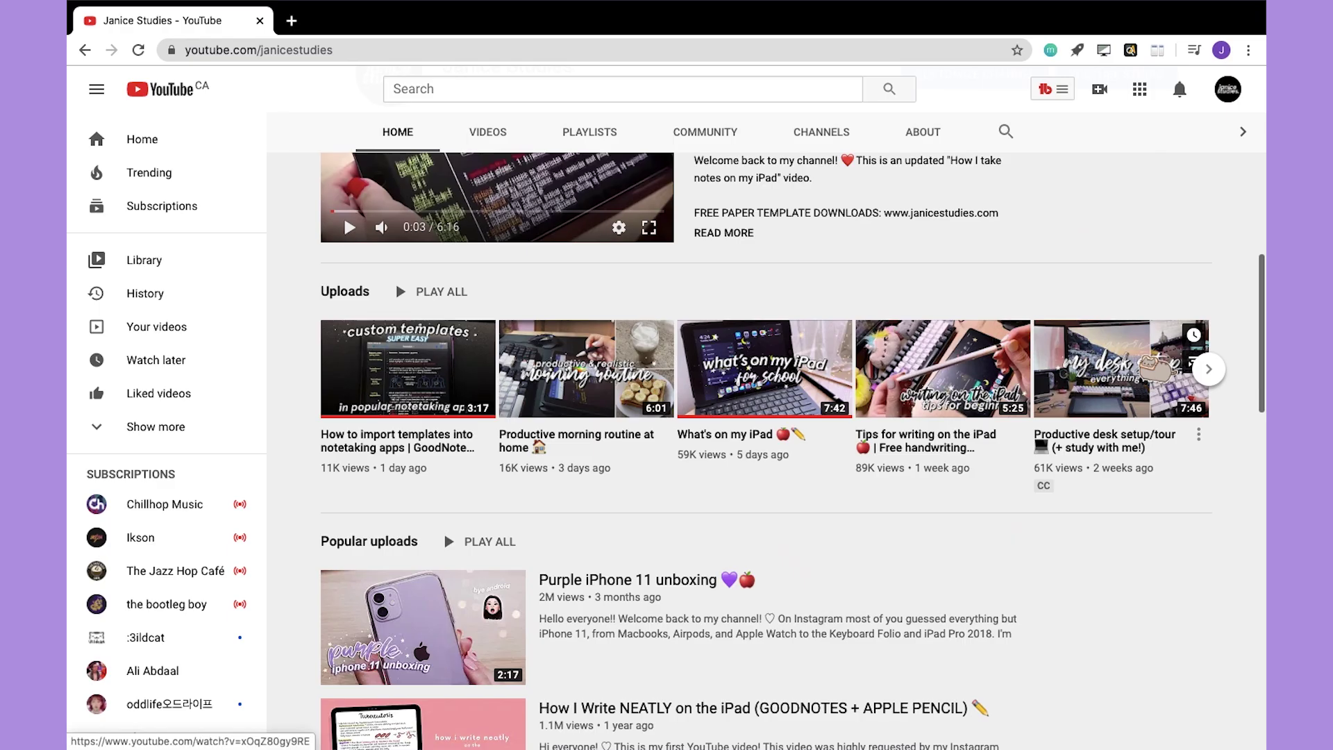
{"action": "scroll", "coordinate": [1235, 363], "scroll_direction": "down", "scroll_amount": 8}
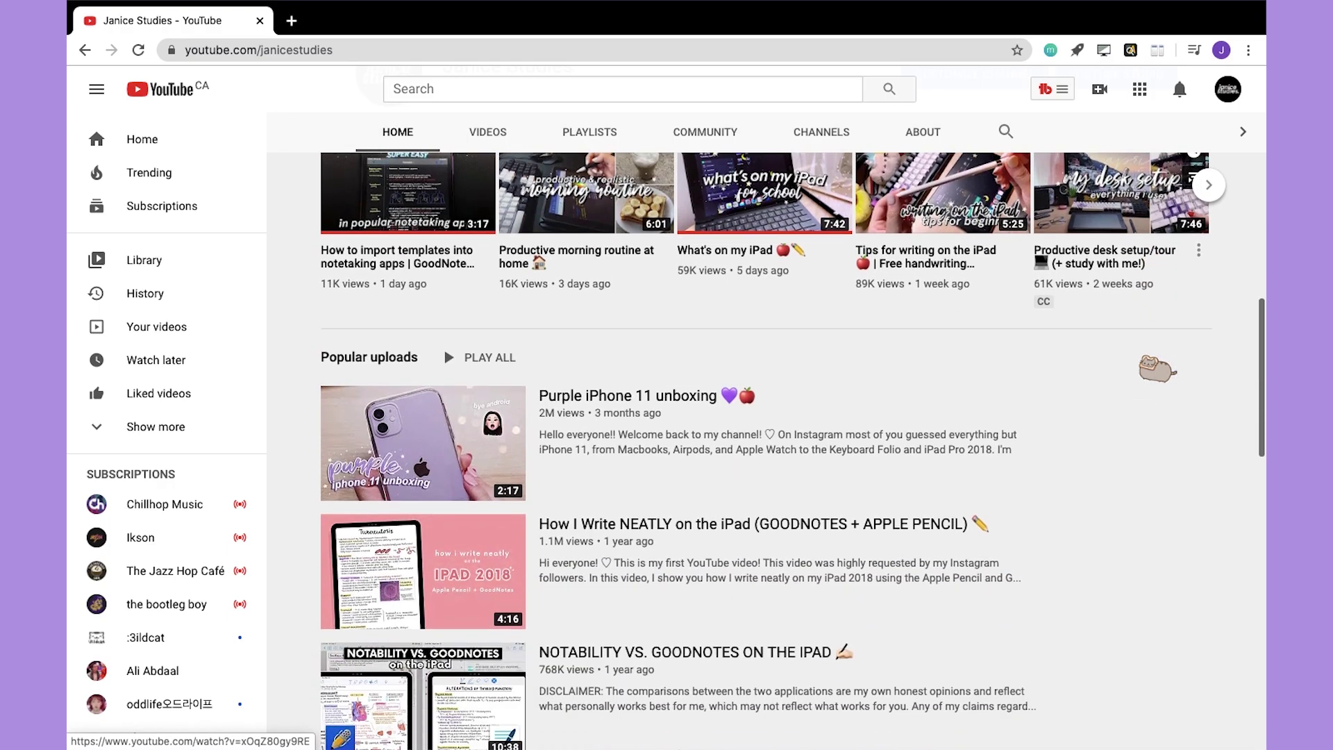
{"action": "scroll", "coordinate": [1154, 367], "scroll_direction": "down", "scroll_amount": 5}
{"action": "scroll", "coordinate": [1153, 367], "scroll_direction": "up", "scroll_amount": 10}
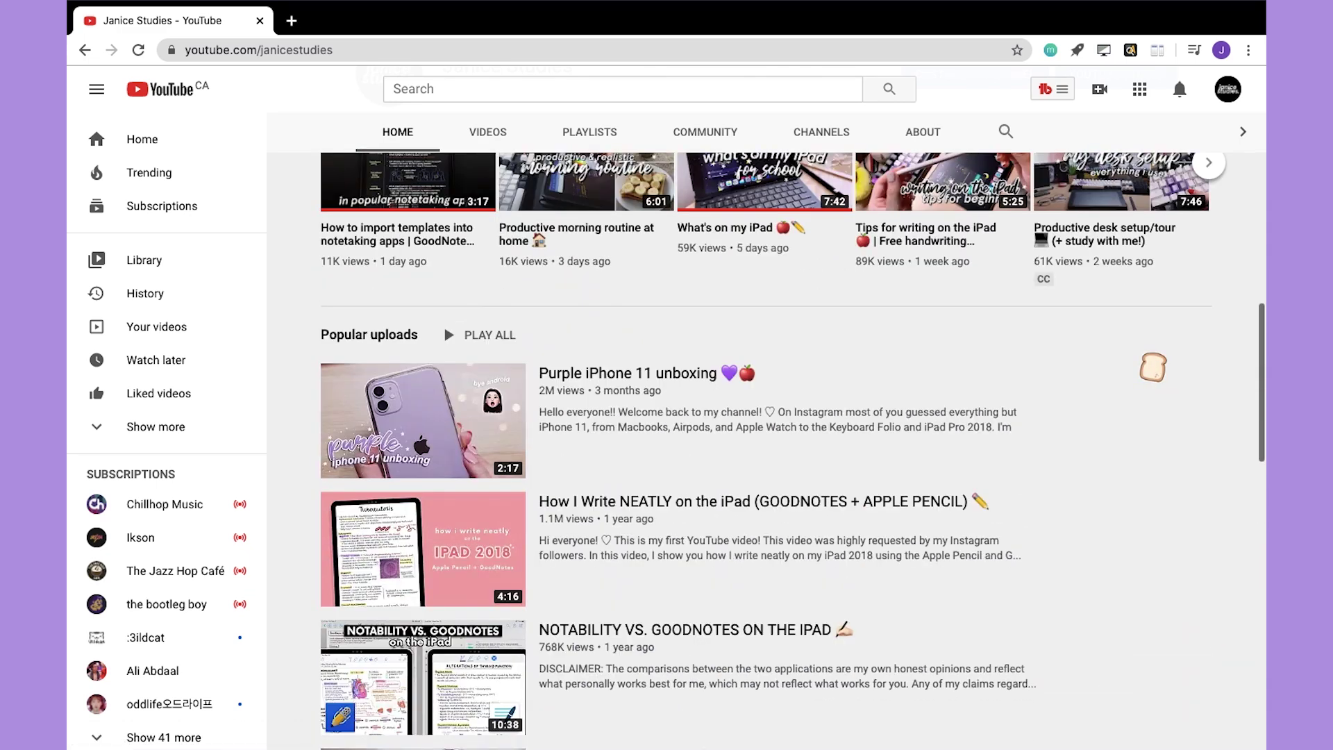
{"action": "left_click", "coordinate": [88, 54]}
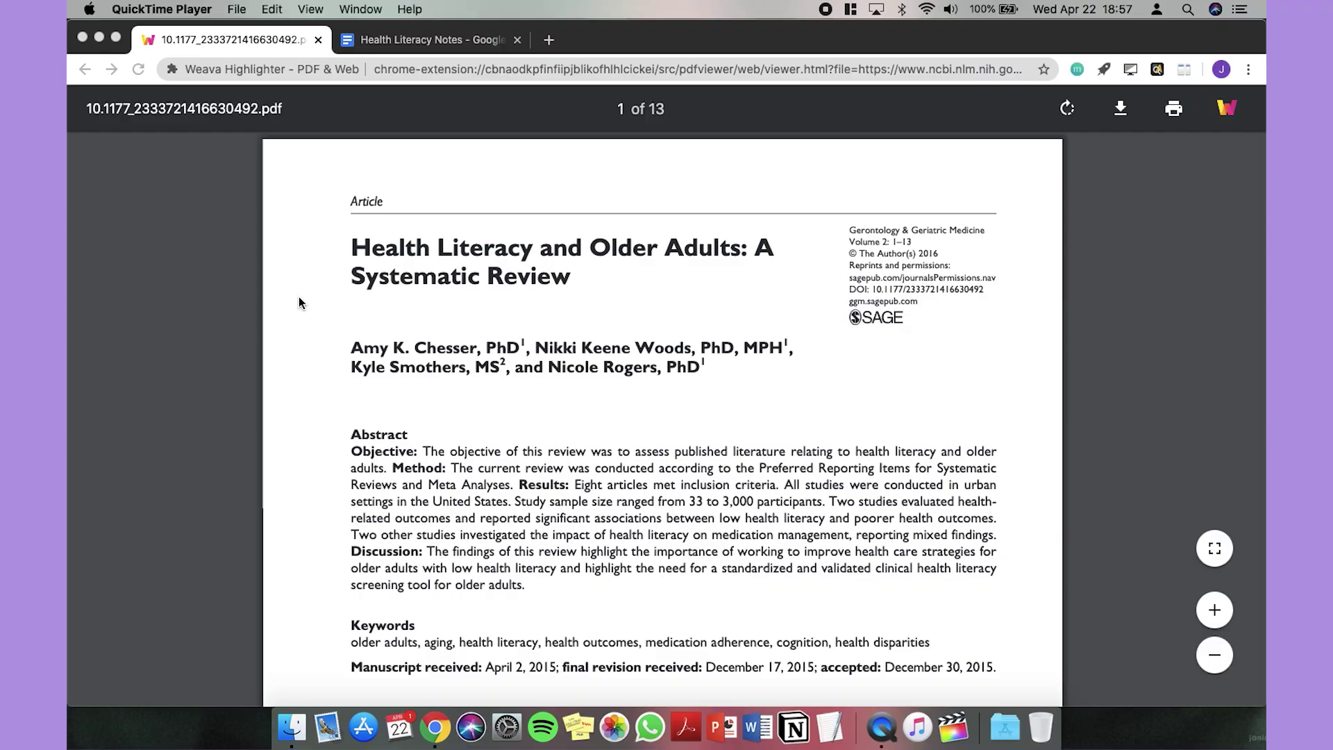
Scroll the health literacy PDF and glance at the Health Literacy Notes document.
{"action": "scroll", "coordinate": [299, 302], "scroll_direction": "down", "scroll_amount": 7}
{"action": "scroll", "coordinate": [298, 303], "scroll_direction": "down", "scroll_amount": 10}
{"action": "scroll", "coordinate": [298, 303], "scroll_direction": "up", "scroll_amount": 15}
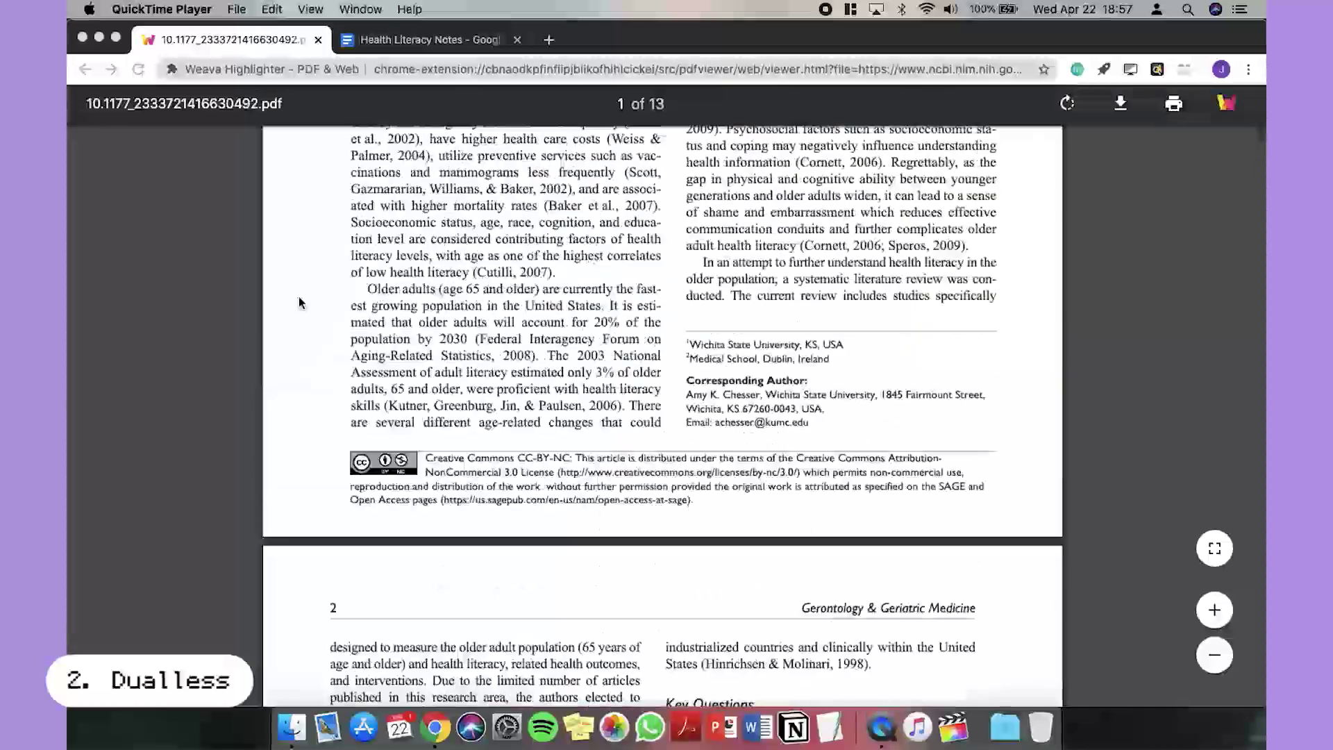
{"action": "left_click", "coordinate": [397, 42]}
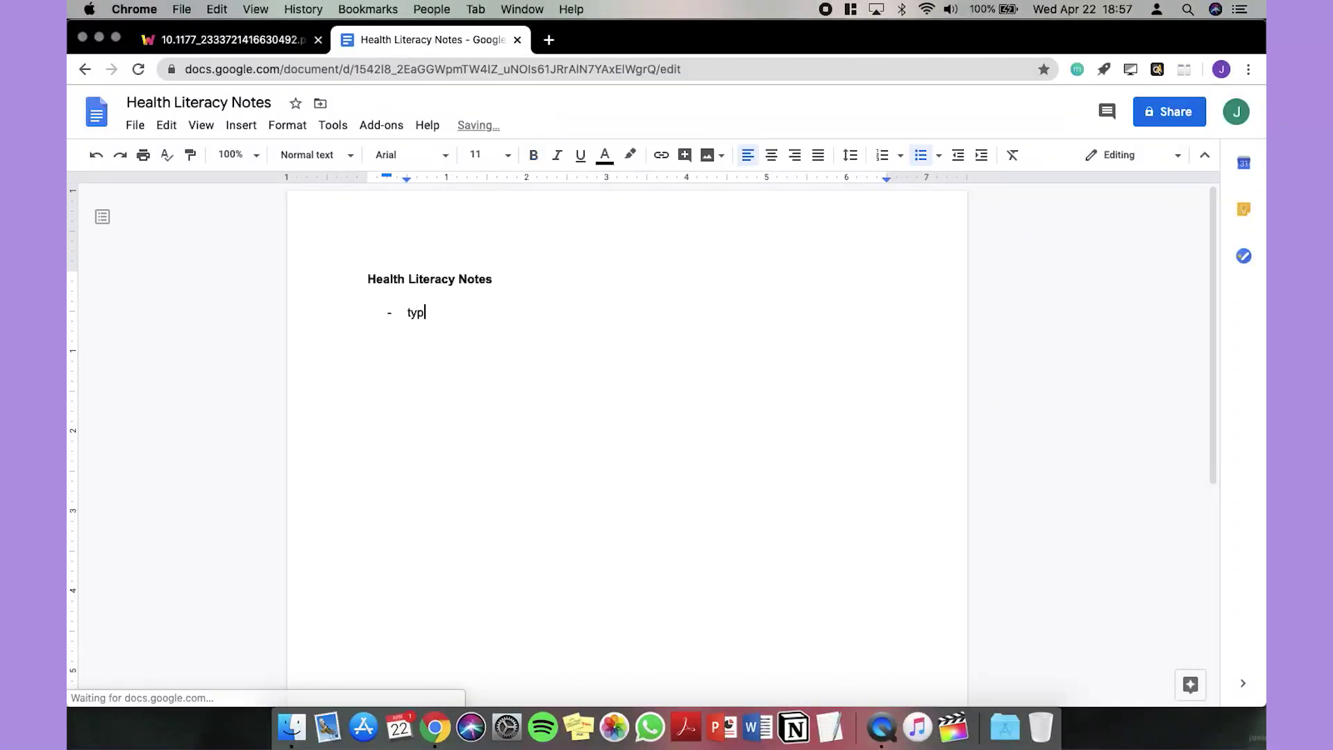
{"action": "left_click", "coordinate": [207, 48]}
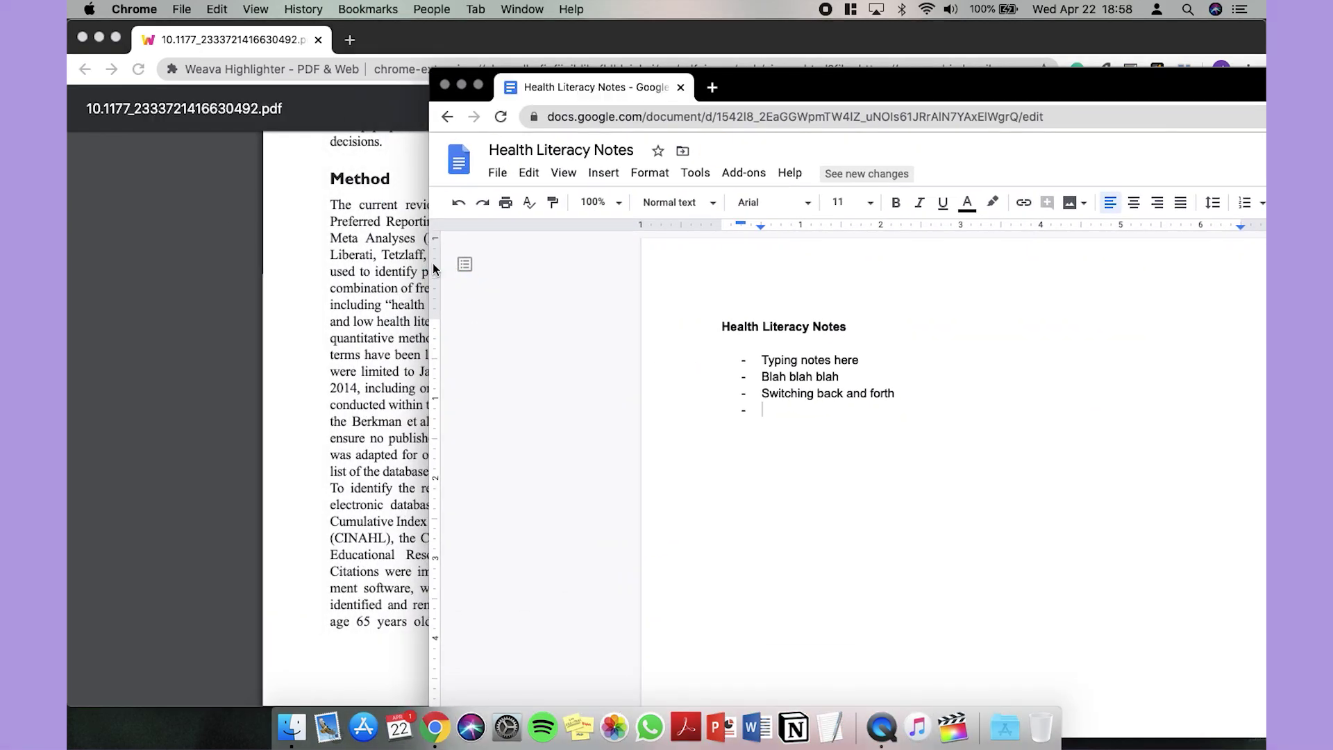
Tile the PDF and notes windows in equal 5:5 halves with Dualless.
{"action": "left_click_drag", "start_coordinate": [433, 267], "coordinate": [809, 267]}
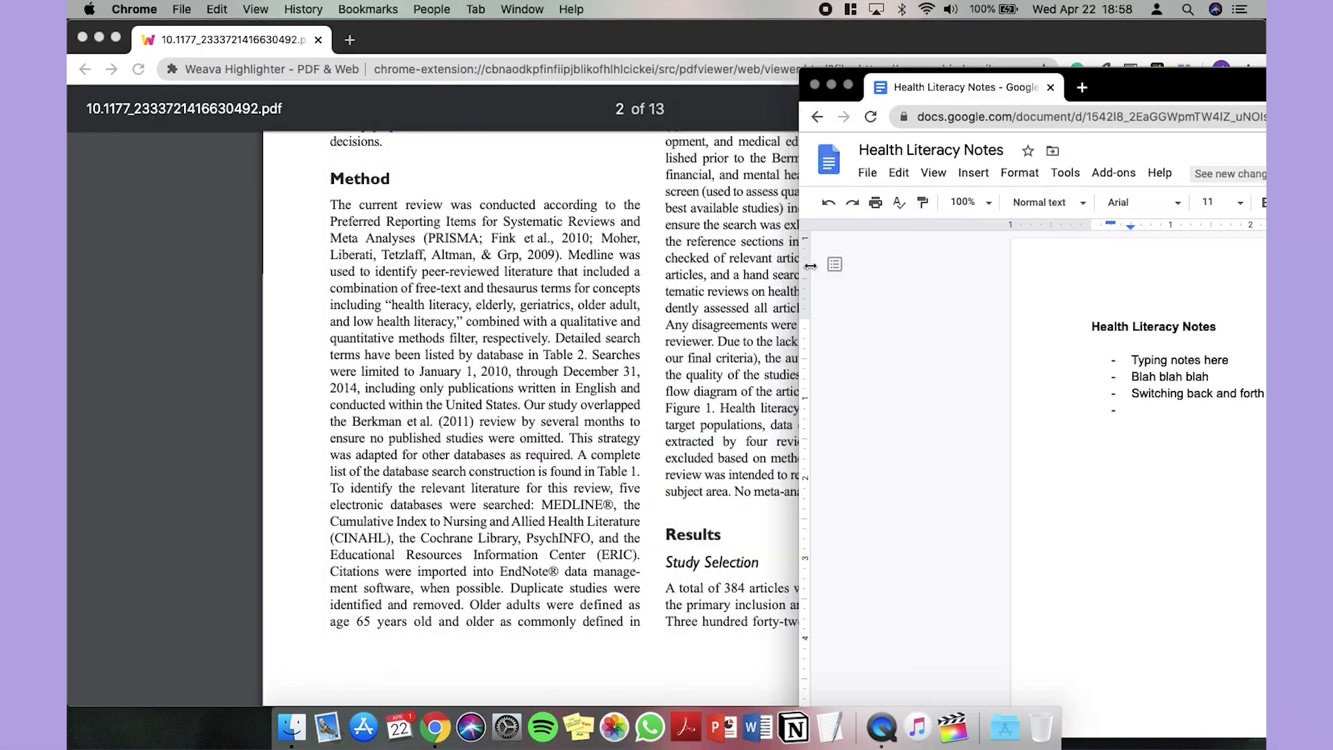
{"action": "left_click", "coordinate": [431, 81]}
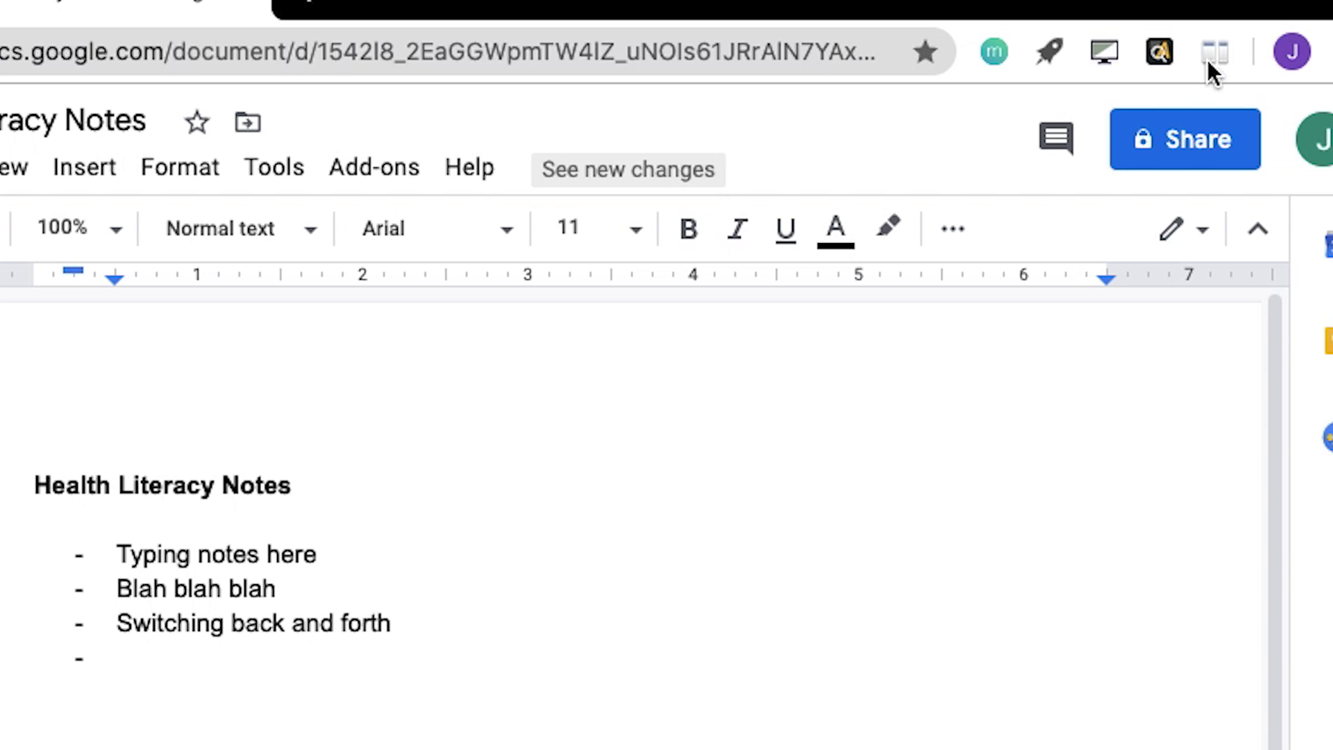
{"action": "left_click", "coordinate": [1206, 60]}
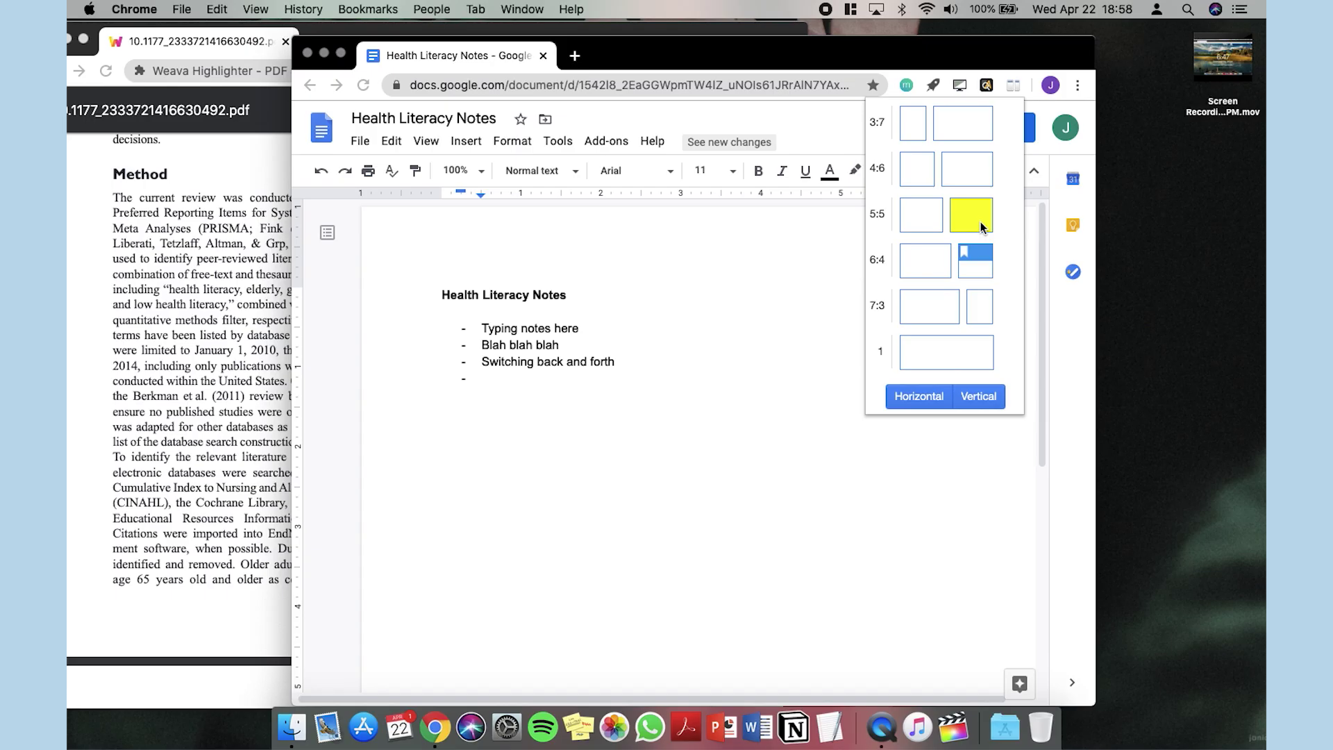
{"action": "left_click", "coordinate": [1147, 333]}
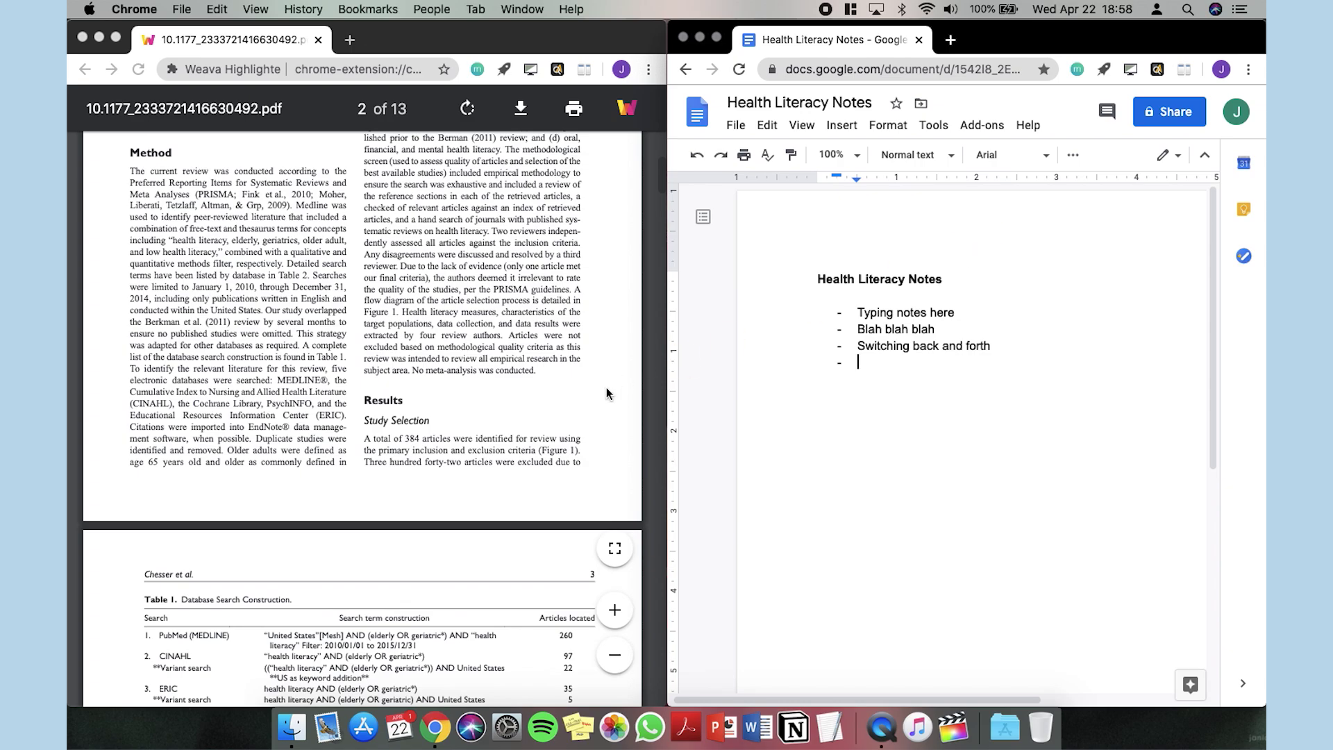
Scroll the tiled windows and type 'Much' as a note.
{"action": "scroll", "coordinate": [606, 388], "scroll_direction": "up", "scroll_amount": 10}
{"action": "scroll", "coordinate": [887, 329], "scroll_direction": "down", "scroll_amount": 1}
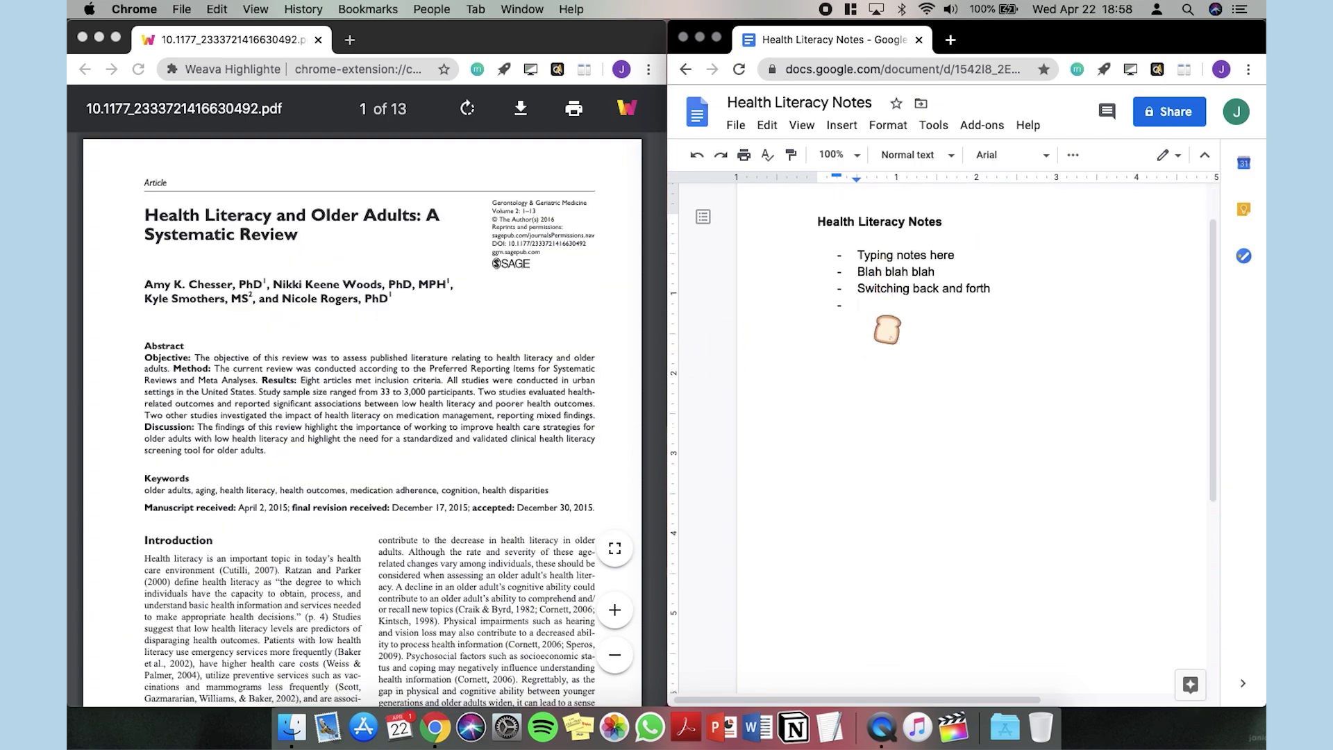
{"action": "scroll", "coordinate": [887, 329], "scroll_direction": "right", "scroll_amount": 2}
{"action": "type", "text": "Much easier now to see both at the same time!!"}
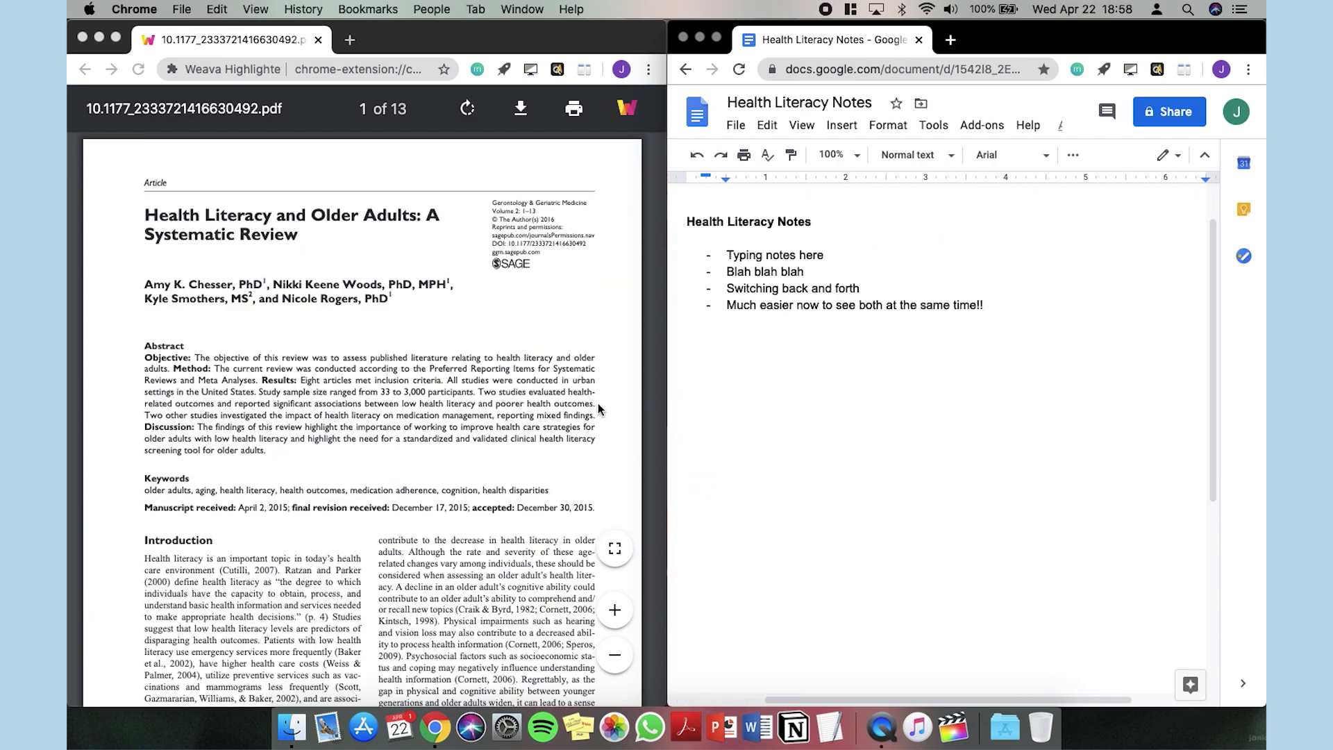
{"action": "scroll", "coordinate": [598, 410], "scroll_direction": "down", "scroll_amount": 10}
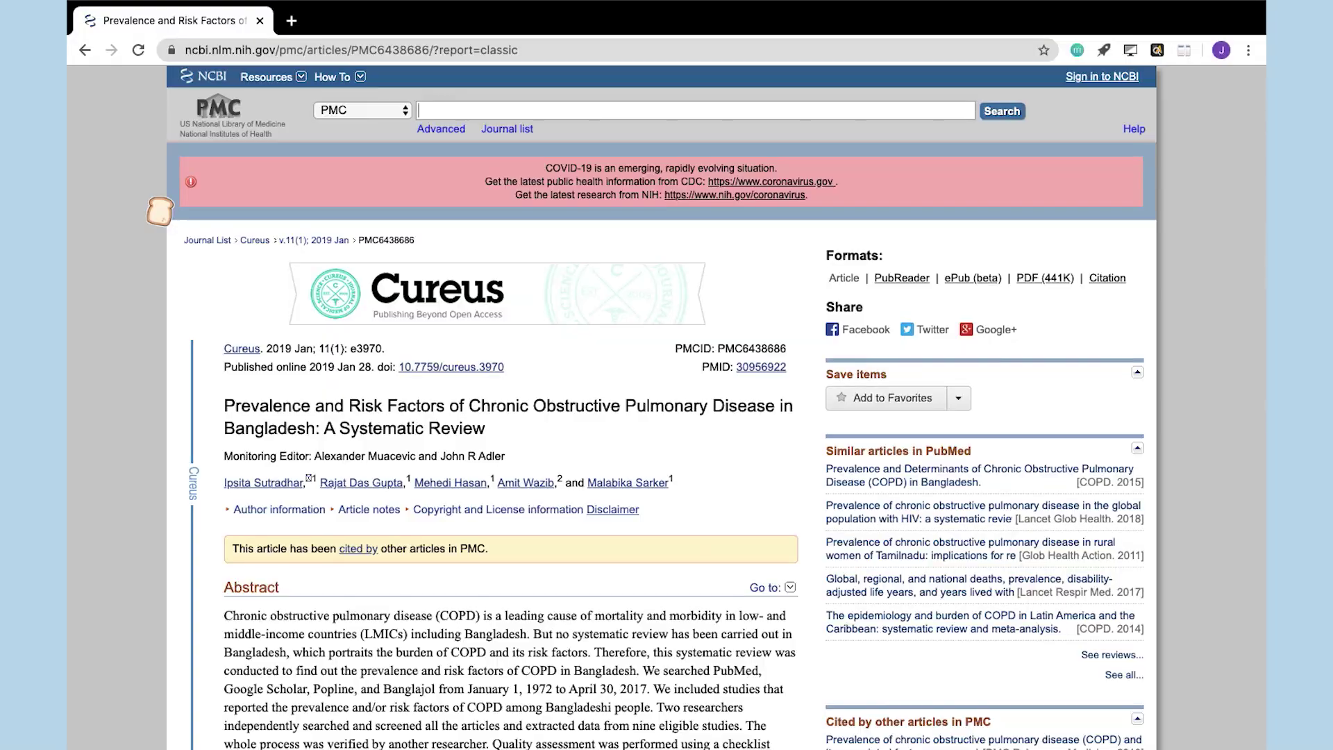
Turn on the Visor reading band over the COPD article, raising green, blue and band height.
{"action": "scroll", "coordinate": [511, 417], "scroll_direction": "down", "scroll_amount": 3}
{"action": "scroll", "coordinate": [510, 417], "scroll_direction": "down", "scroll_amount": 10}
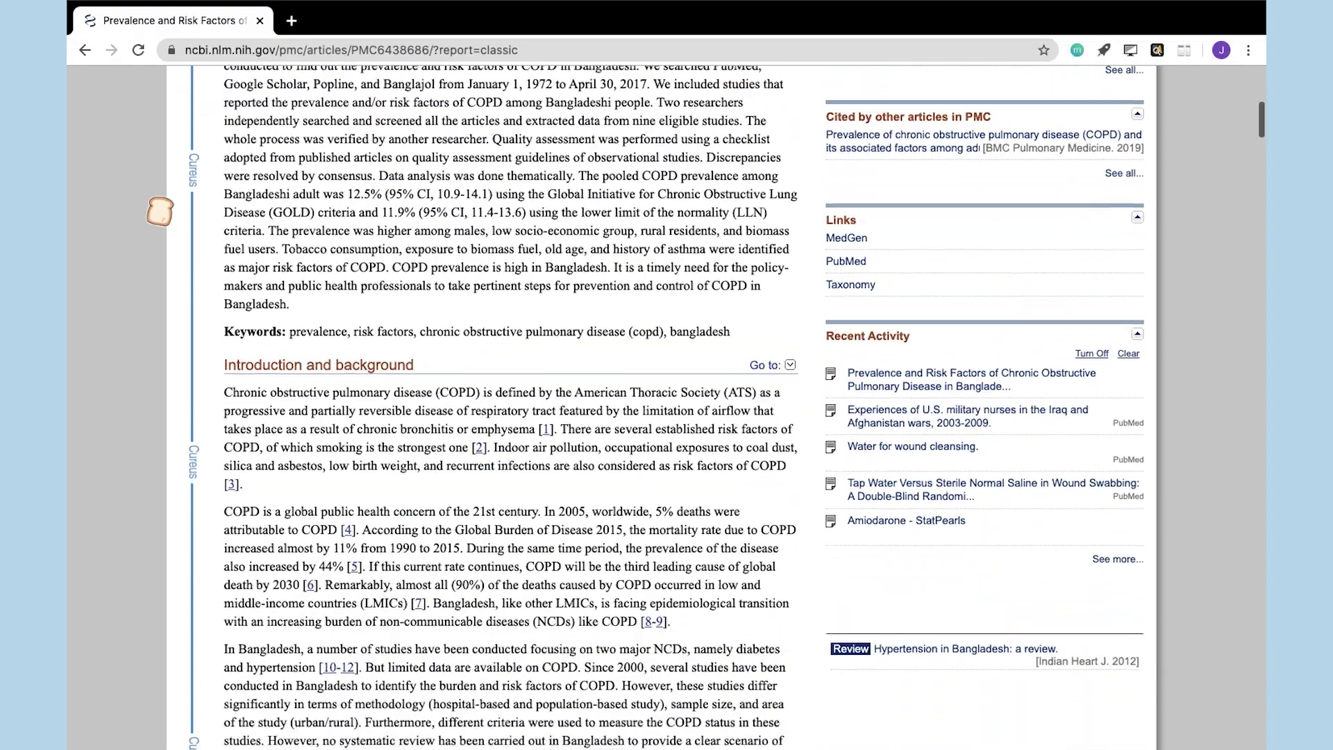
{"action": "scroll", "coordinate": [159, 211], "scroll_direction": "up", "scroll_amount": 15}
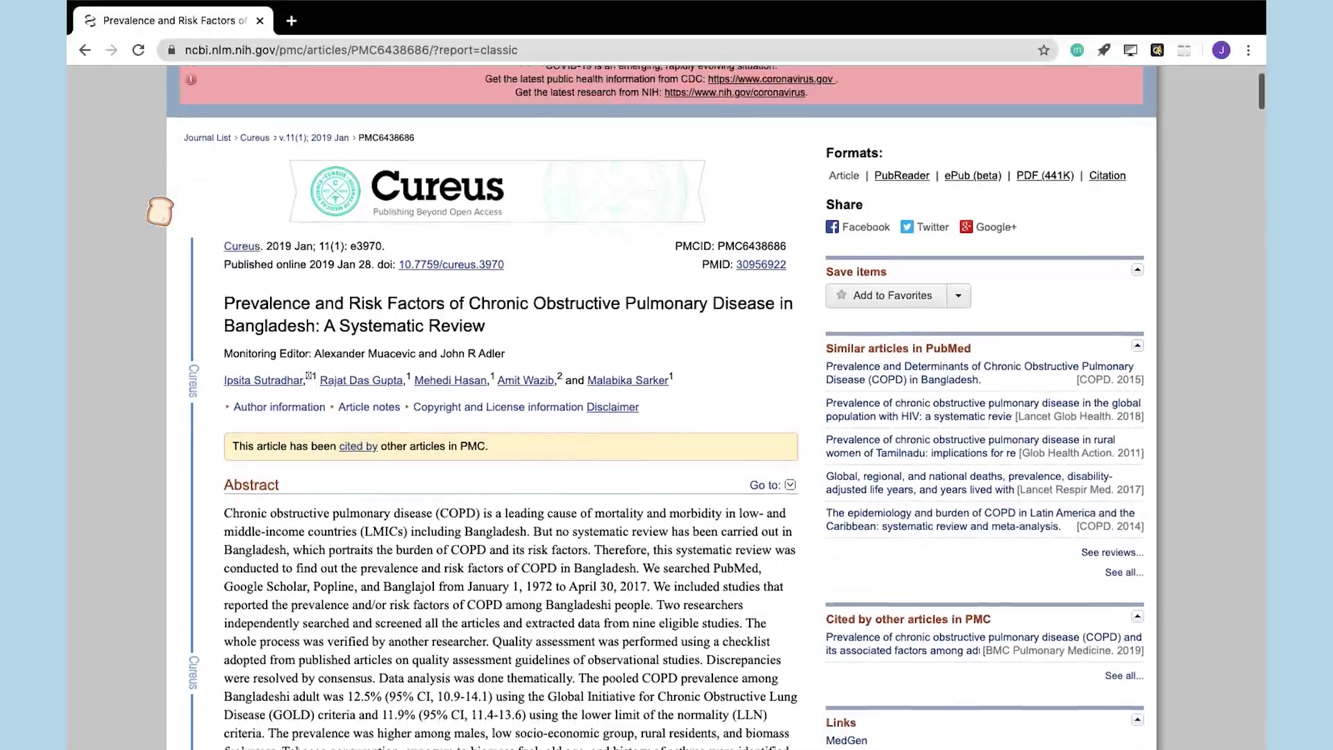
{"action": "scroll", "coordinate": [160, 211], "scroll_direction": "down", "scroll_amount": 2}
{"action": "scroll", "coordinate": [159, 211], "scroll_direction": "down", "scroll_amount": 1}
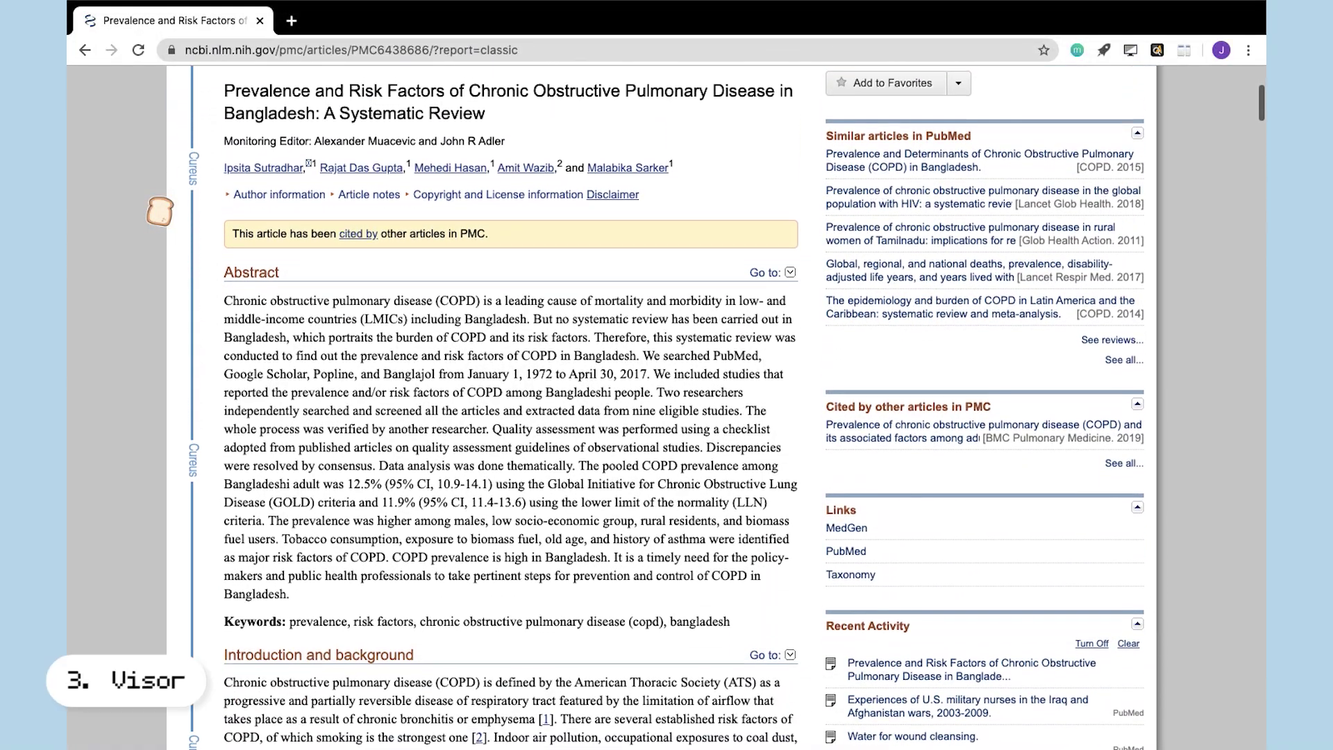
{"action": "left_click", "coordinate": [1132, 51]}
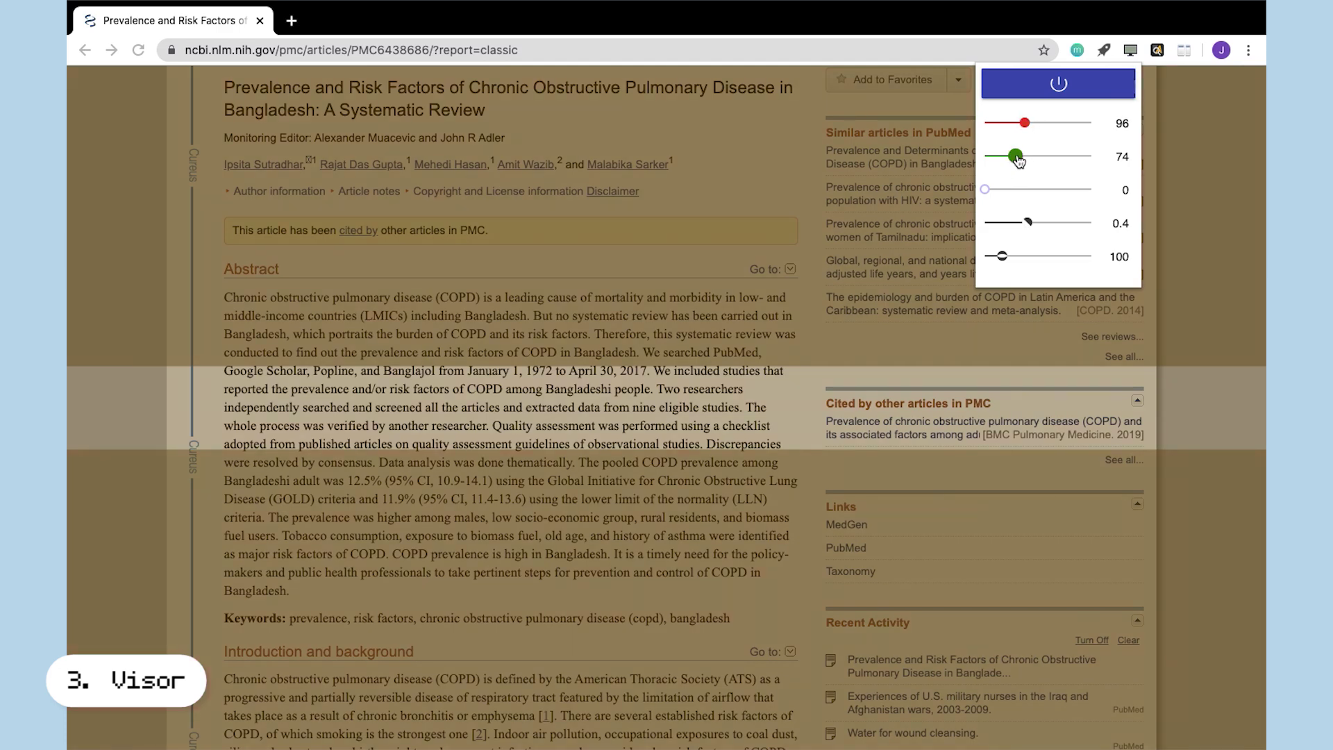
{"action": "left_click_drag", "start_coordinate": [1015, 157], "coordinate": [1025, 157]}
{"action": "left_click", "coordinate": [1021, 189]}
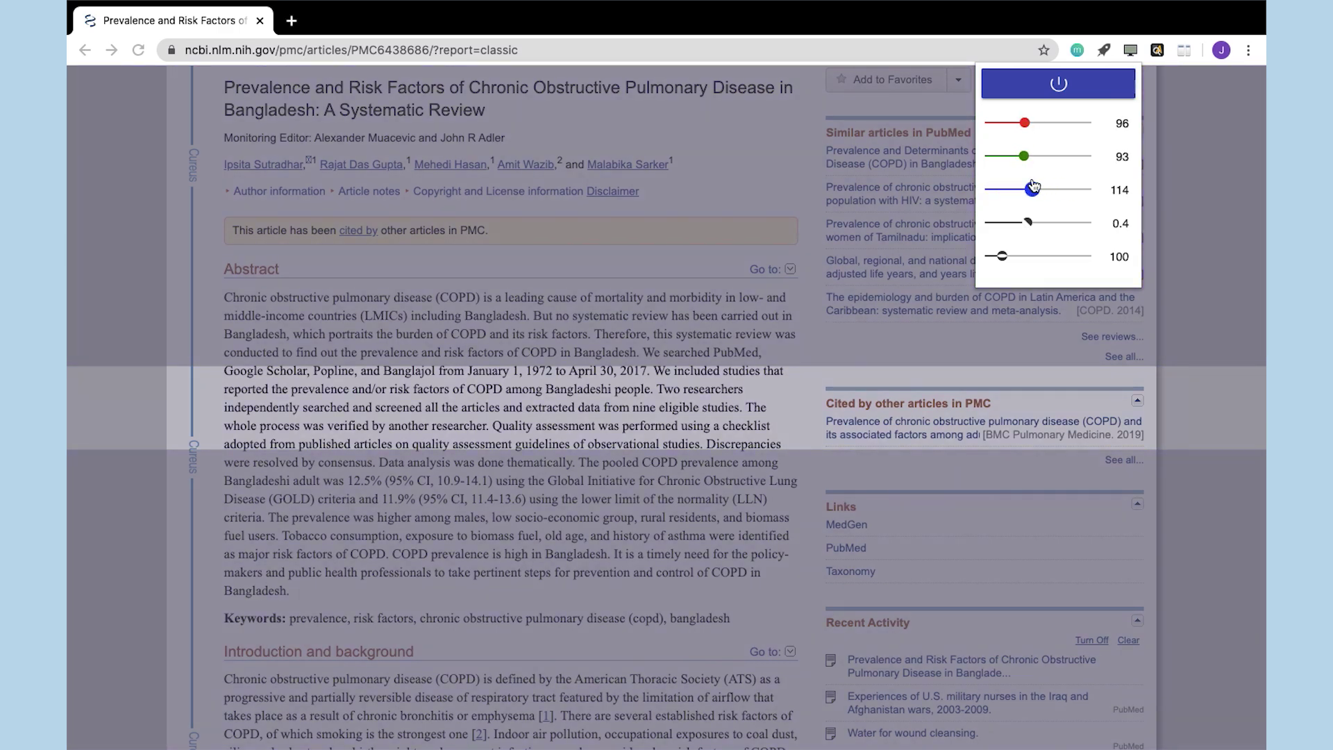
{"action": "mouse_move", "coordinate": [1006, 261]}
{"action": "left_mouse_down"}
{"action": "mouse_move", "coordinate": [1029, 259]}
{"action": "mouse_move", "coordinate": [992, 256]}
{"action": "left_mouse_up"}
Read down the article under the band, then switch the Visor overlay off.
{"action": "scroll", "coordinate": [881, 318], "scroll_direction": "down", "scroll_amount": 3}
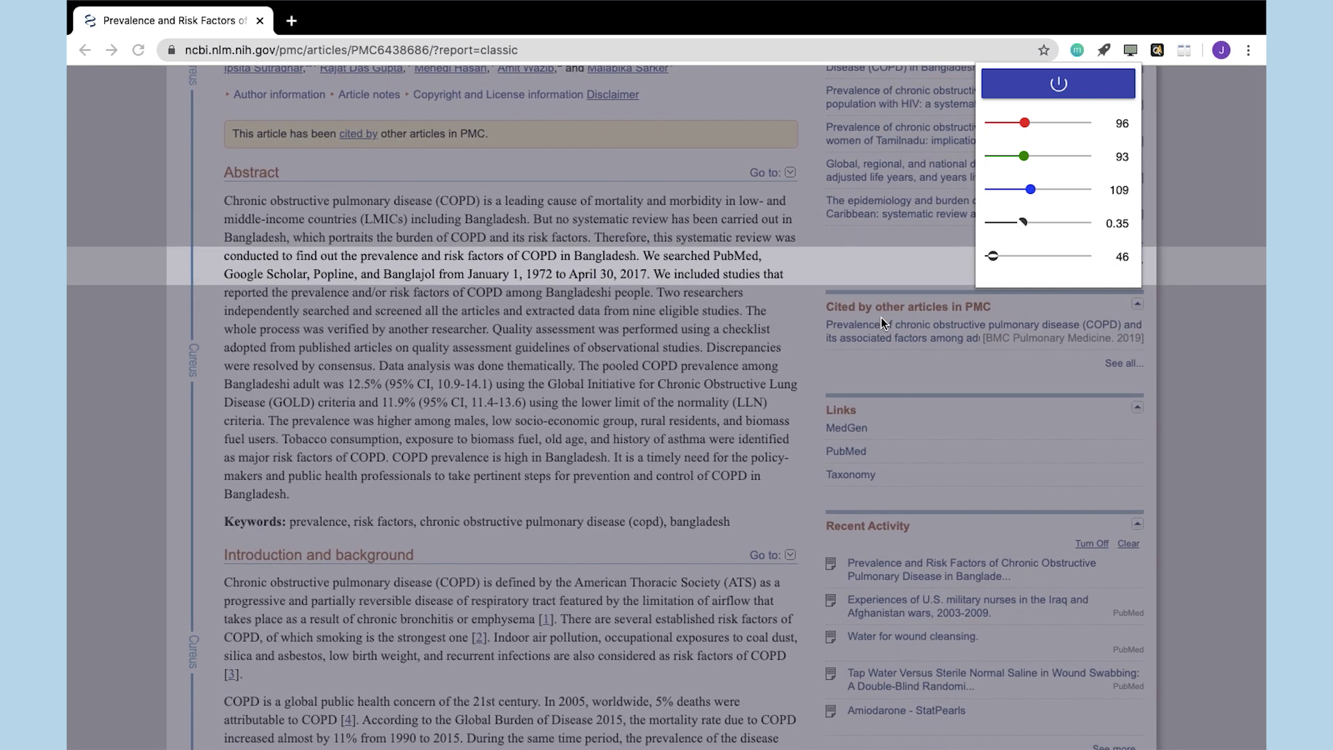
{"action": "scroll", "coordinate": [881, 318], "scroll_direction": "down", "scroll_amount": 2}
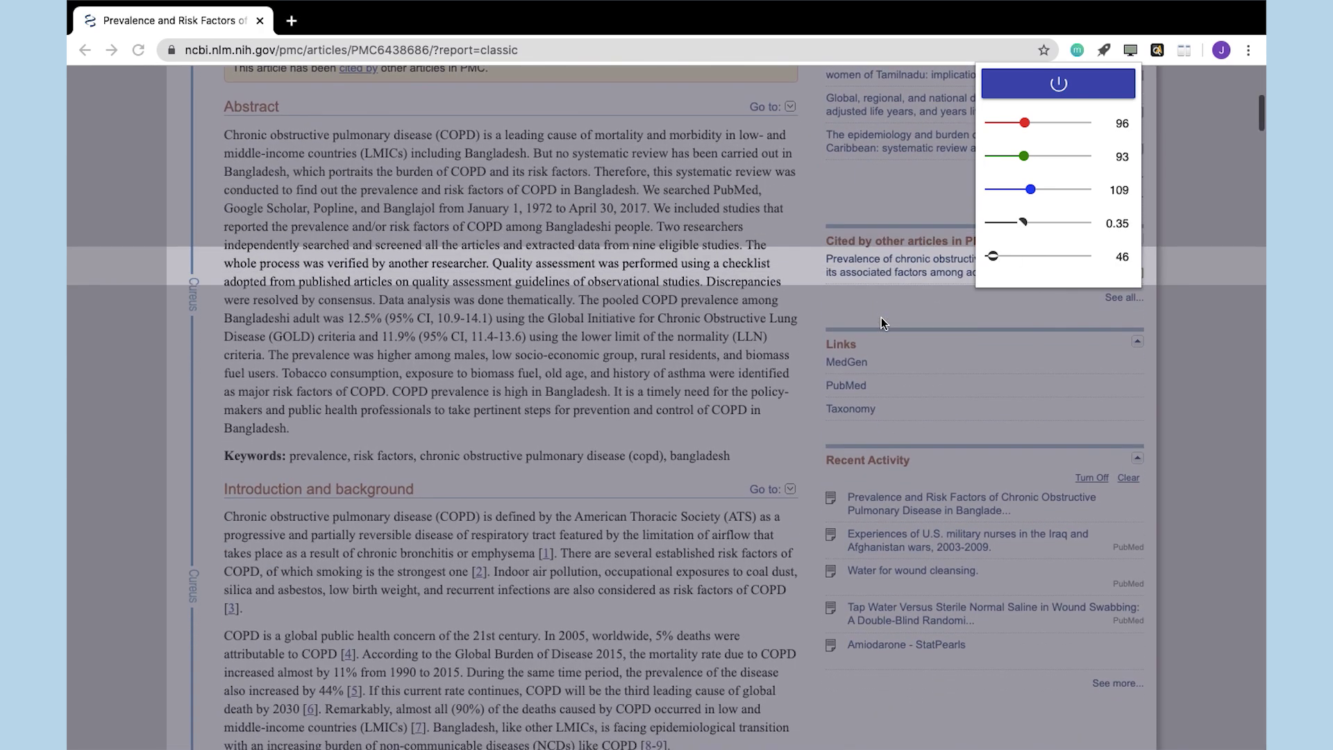
{"action": "scroll", "coordinate": [881, 318], "scroll_direction": "down", "scroll_amount": 2}
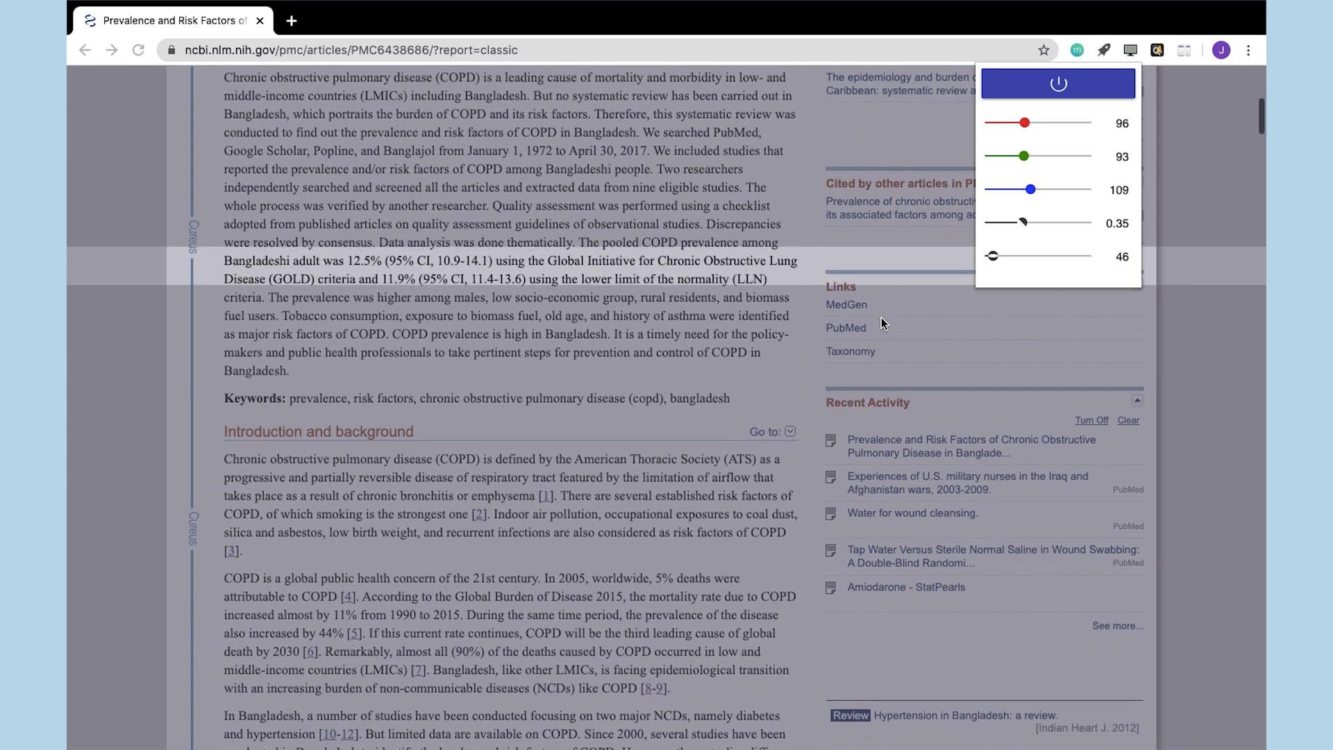
{"action": "scroll", "coordinate": [881, 318], "scroll_direction": "down", "scroll_amount": 20}
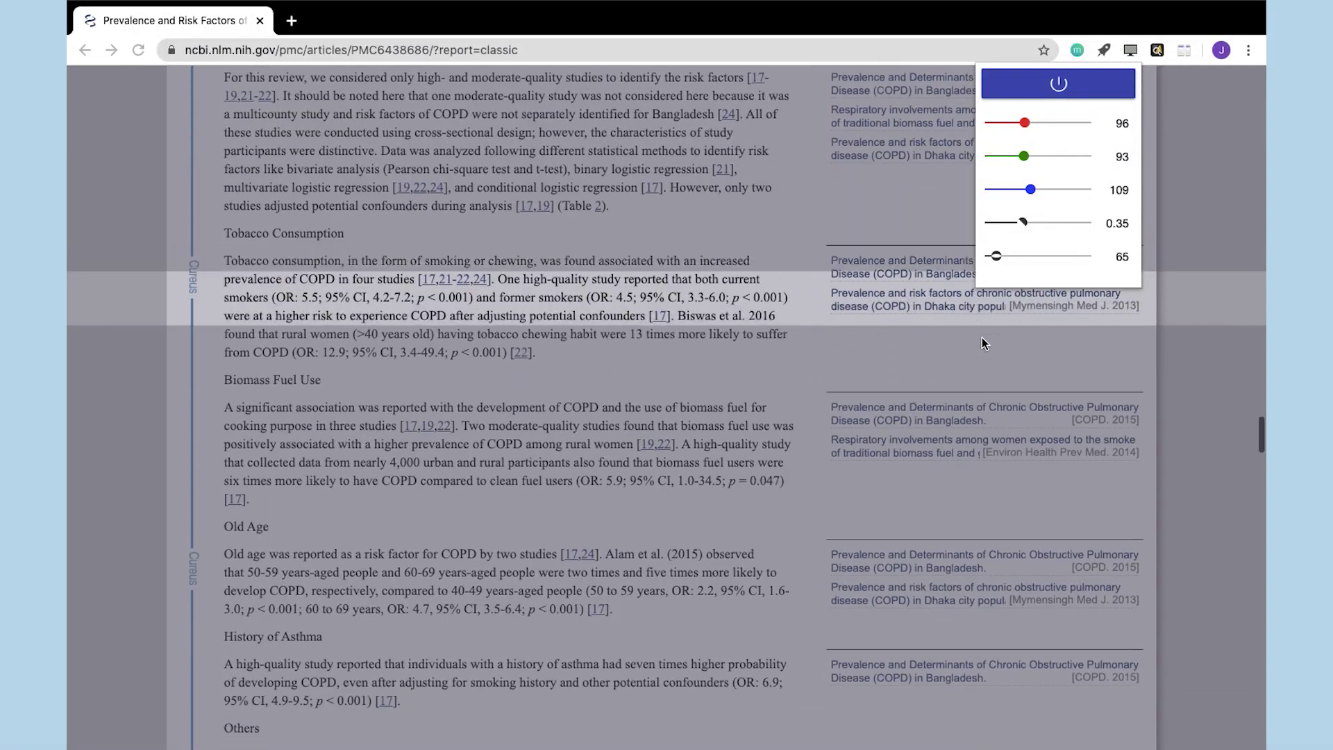
{"action": "scroll", "coordinate": [982, 342], "scroll_direction": "down", "scroll_amount": 12}
{"action": "left_click", "coordinate": [982, 343]}
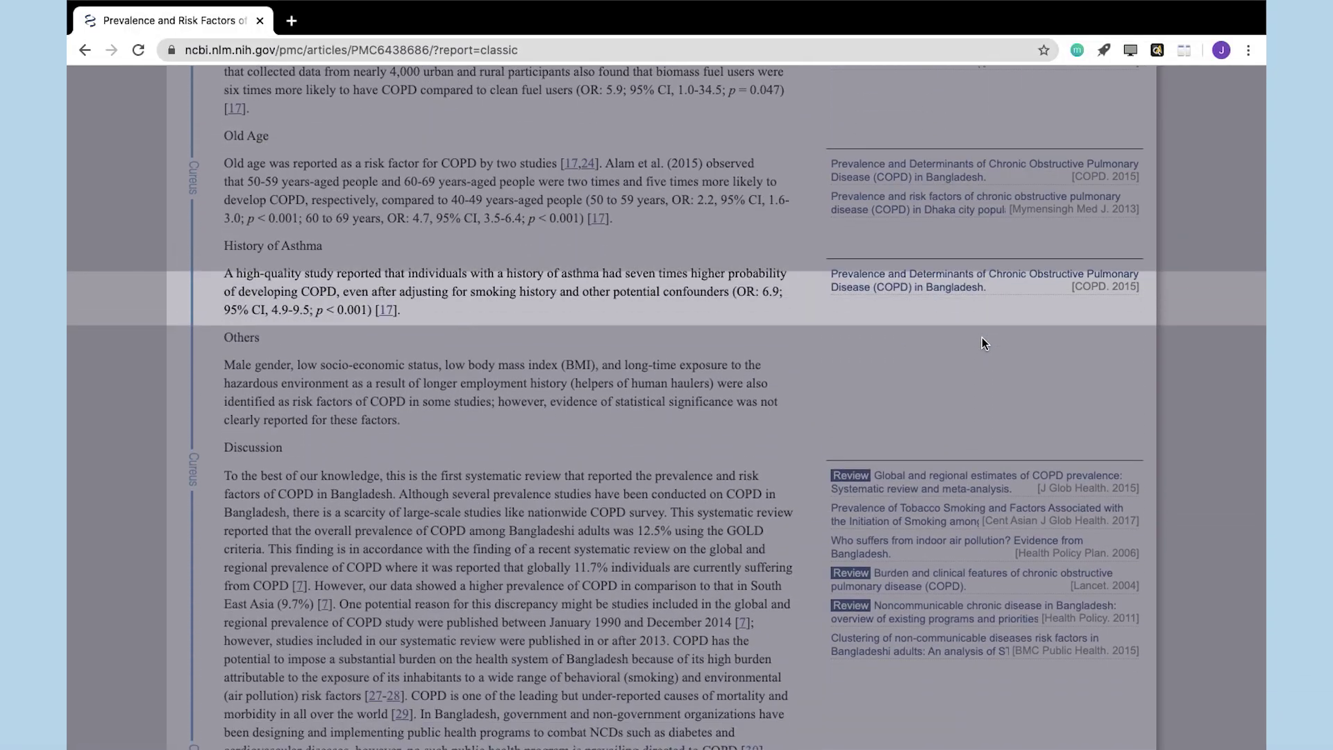
{"action": "left_click", "coordinate": [1132, 52]}
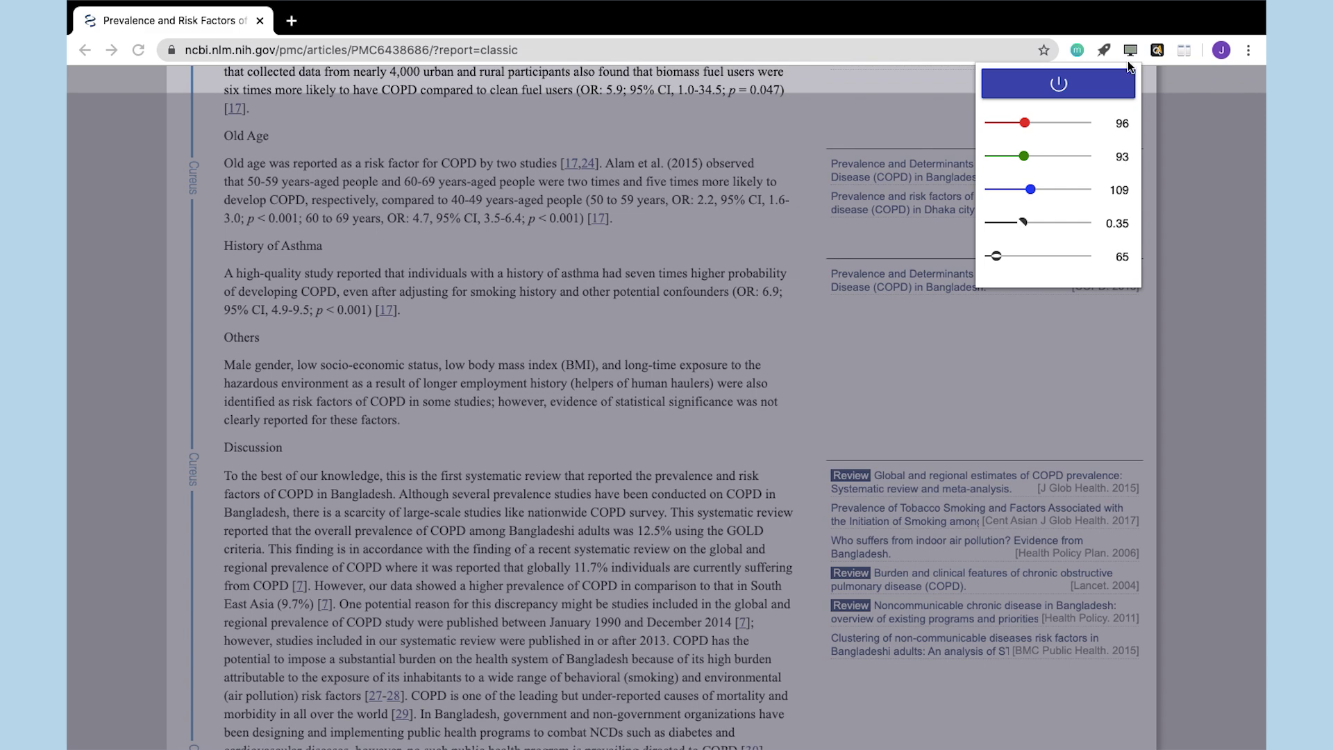
{"action": "left_click", "coordinate": [1058, 83]}
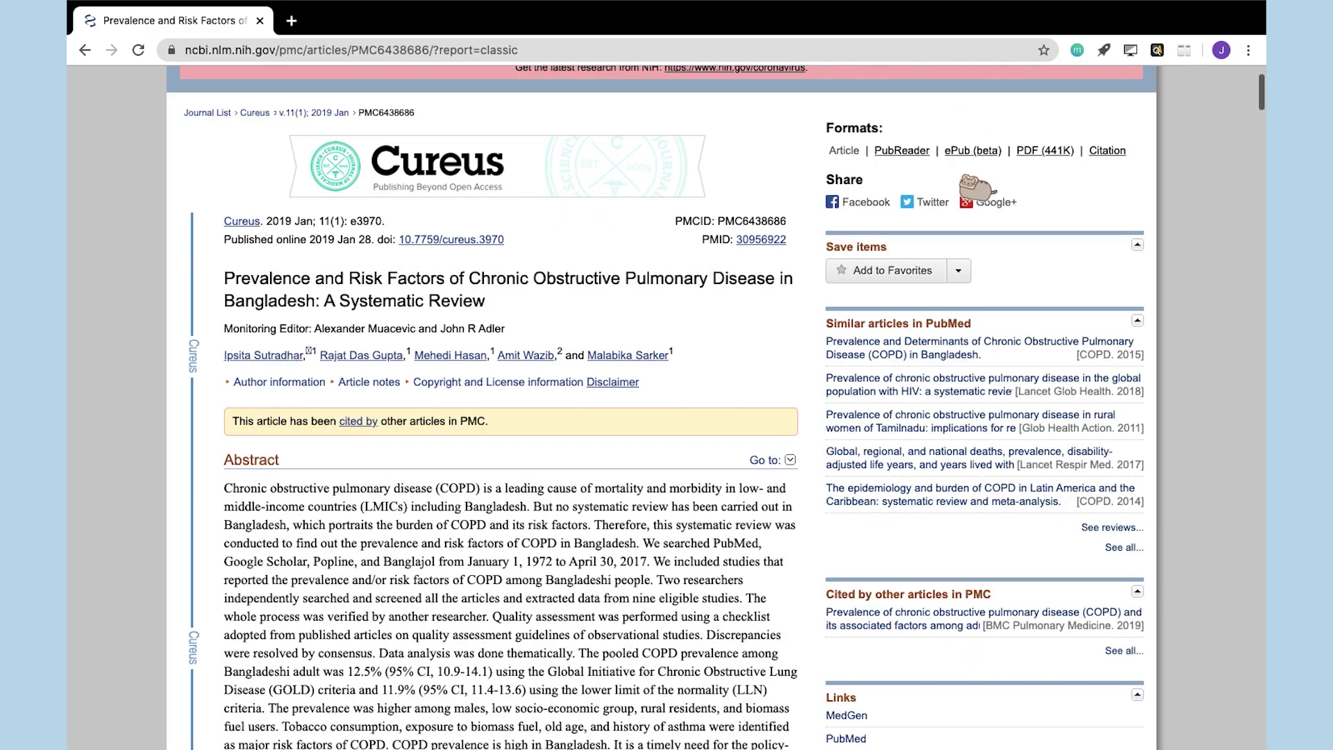
Apply AlphaText size 14 with the Calibri font to the article.
{"action": "scroll", "coordinate": [970, 250], "scroll_direction": "down", "scroll_amount": 1}
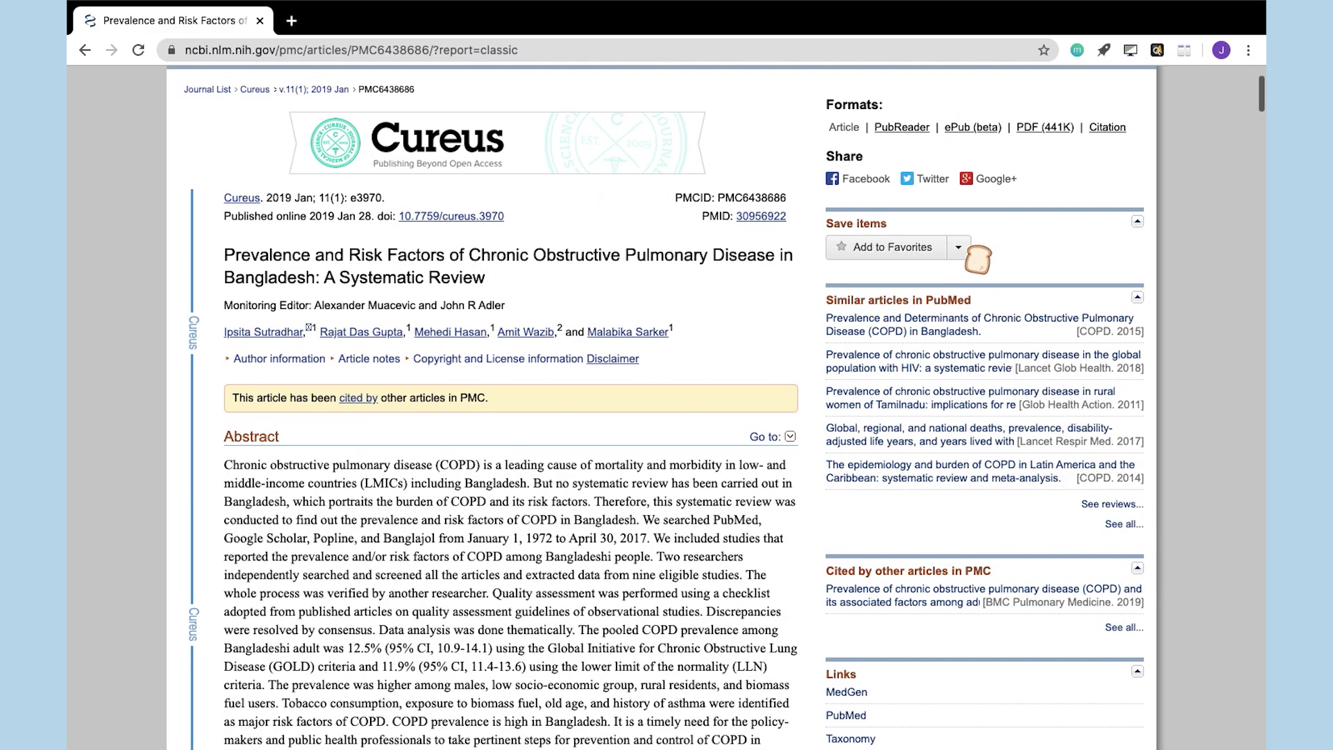
{"action": "left_click", "coordinate": [1158, 51]}
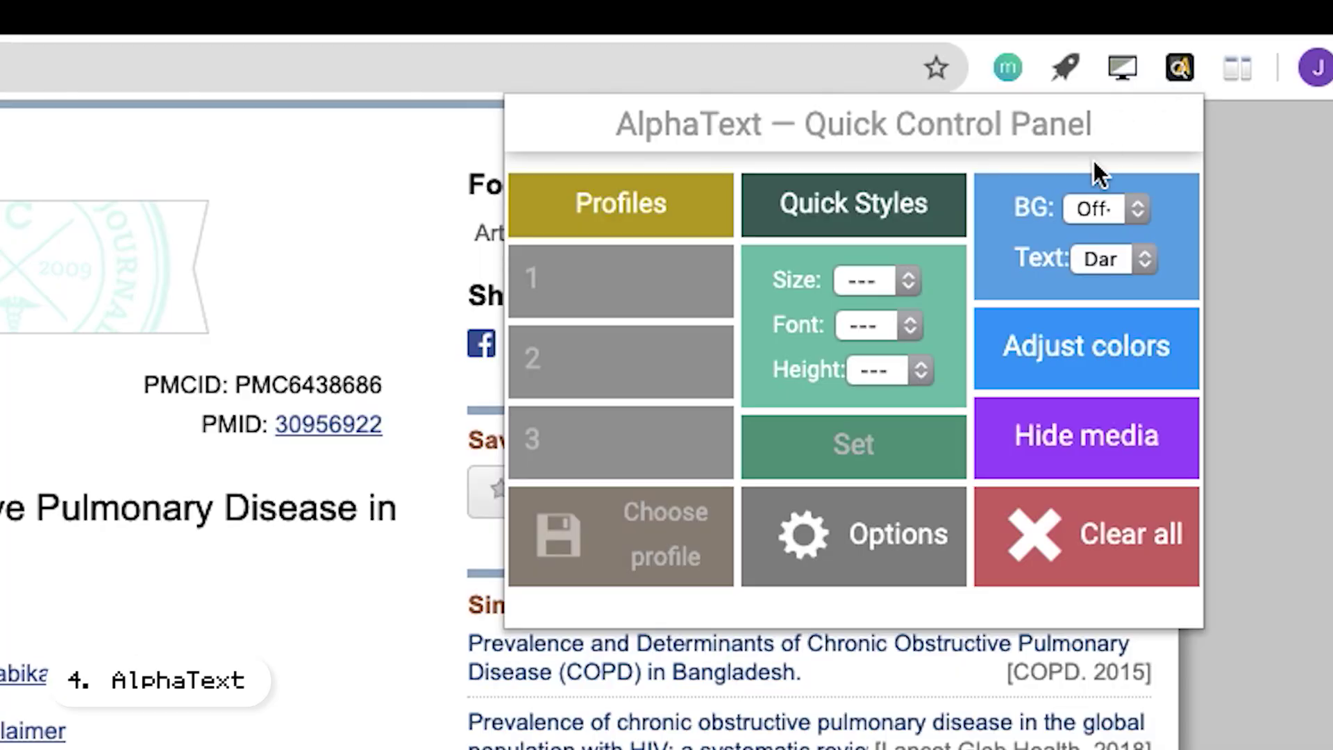
{"action": "left_click", "coordinate": [889, 292]}
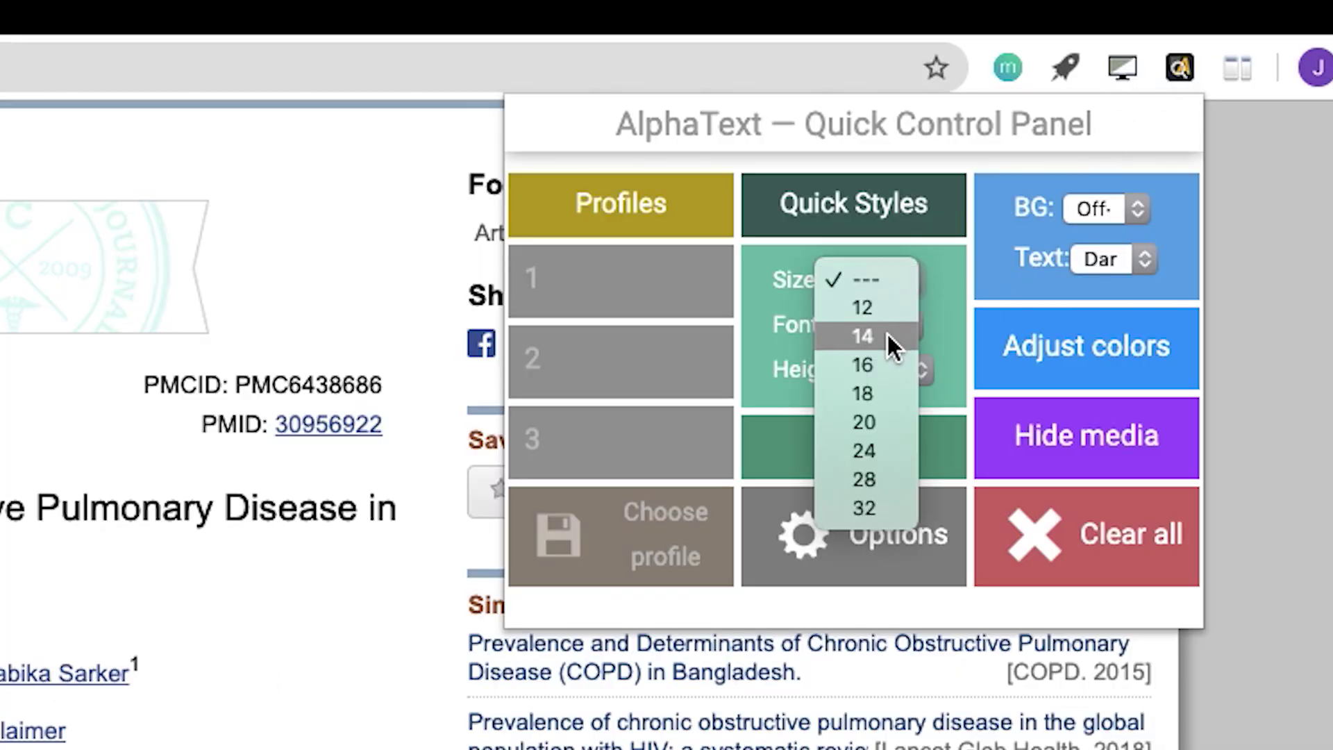
{"action": "left_click", "coordinate": [886, 333]}
{"action": "left_click", "coordinate": [871, 285]}
{"action": "left_click", "coordinate": [857, 310]}
{"action": "left_click", "coordinate": [862, 321]}
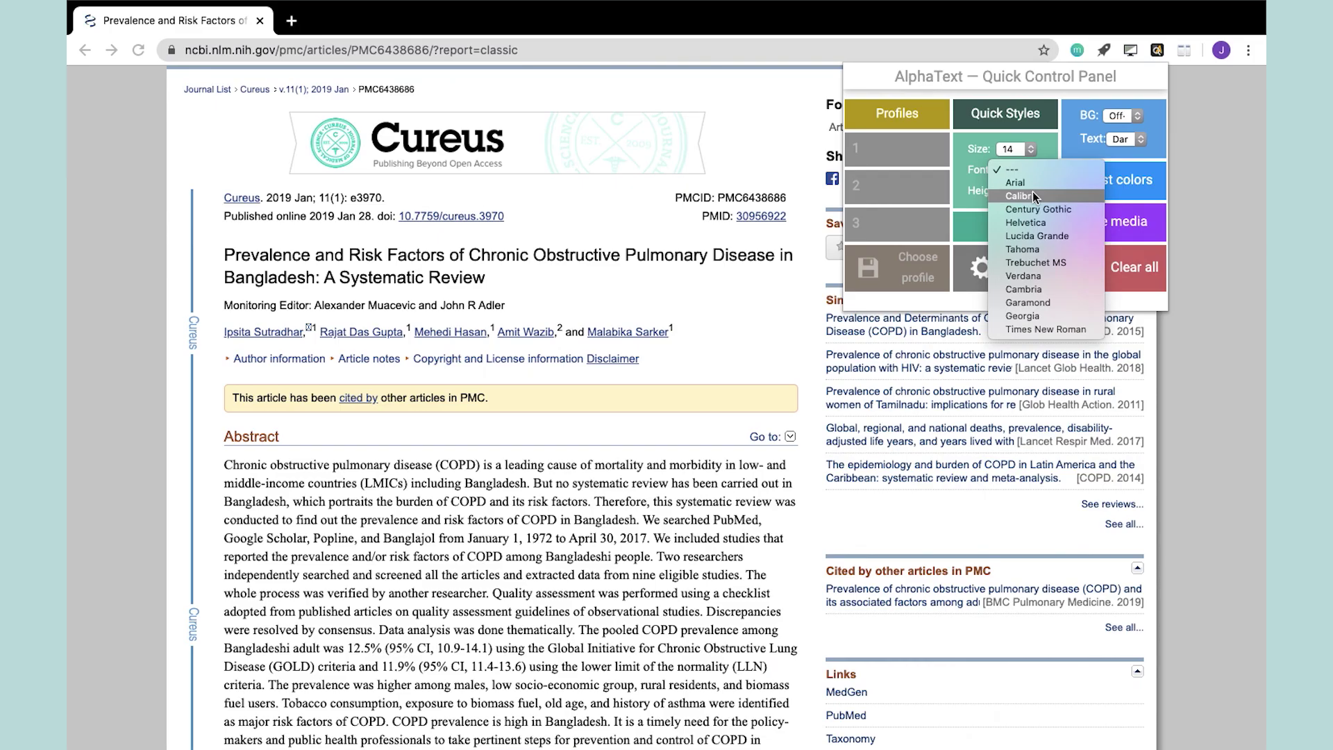
{"action": "left_click", "coordinate": [911, 375]}
{"action": "left_click", "coordinate": [1025, 233]}
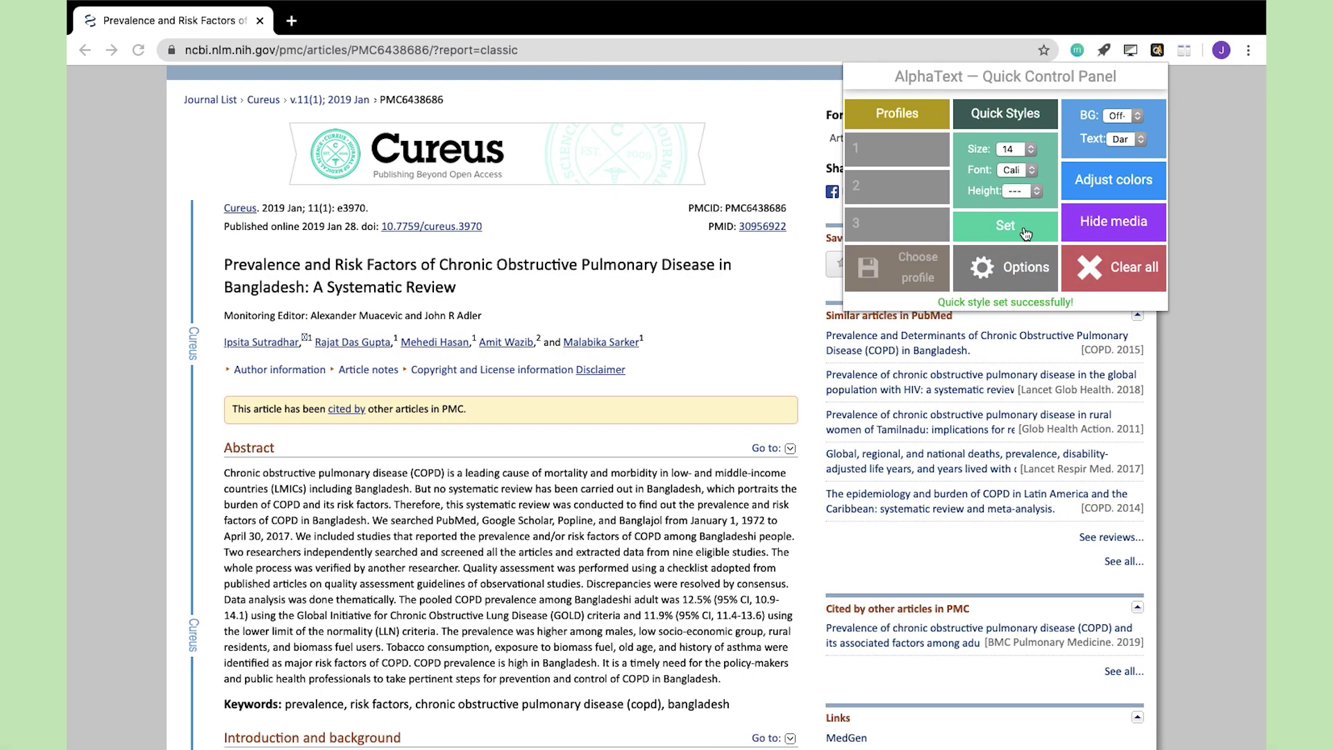
Enlarge the article text to size 18 and try Trebuchet MS, then Arial.
{"action": "scroll", "coordinate": [768, 451], "scroll_direction": "down", "scroll_amount": 3}
{"action": "key", "text": "Down"}
{"action": "key", "text": "Down"}
{"action": "key", "text": "Down"}
{"action": "key", "text": "Down"}
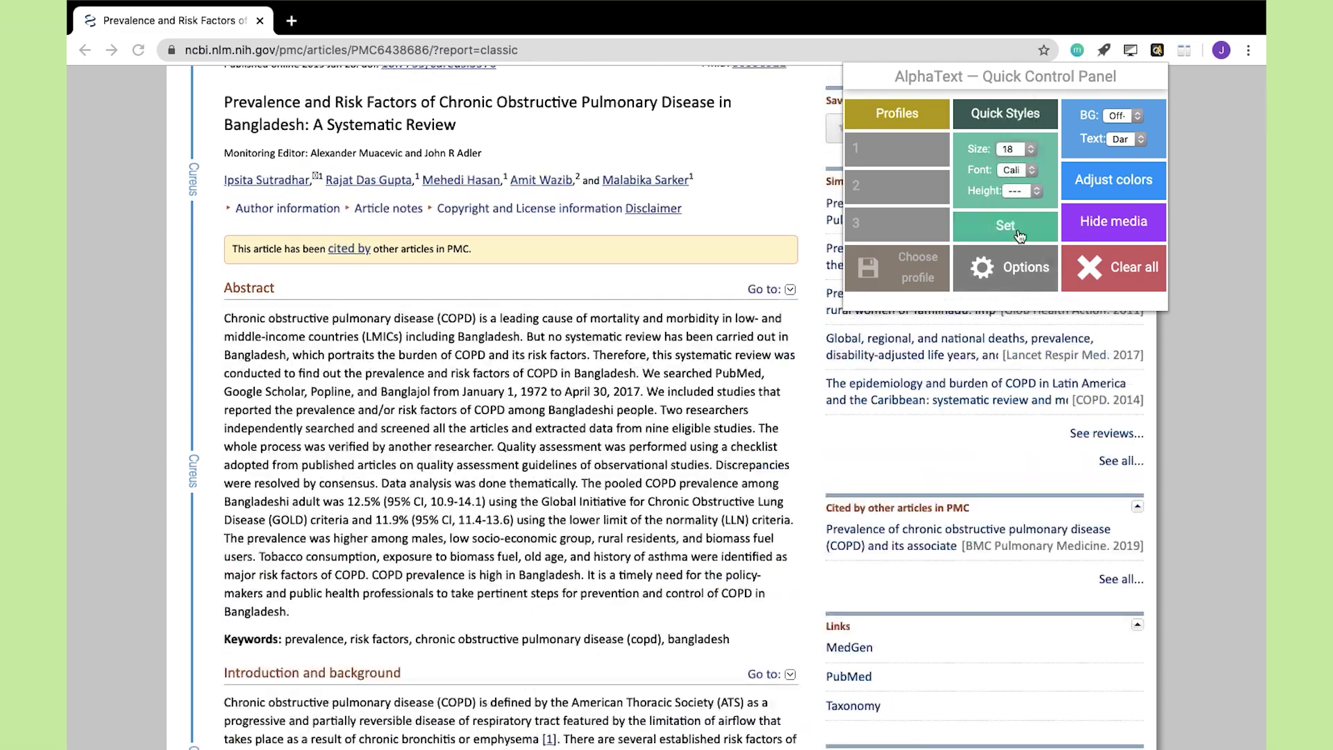
{"action": "scroll", "coordinate": [805, 365], "scroll_direction": "down", "scroll_amount": 10}
{"action": "scroll", "coordinate": [806, 365], "scroll_direction": "up", "scroll_amount": 12}
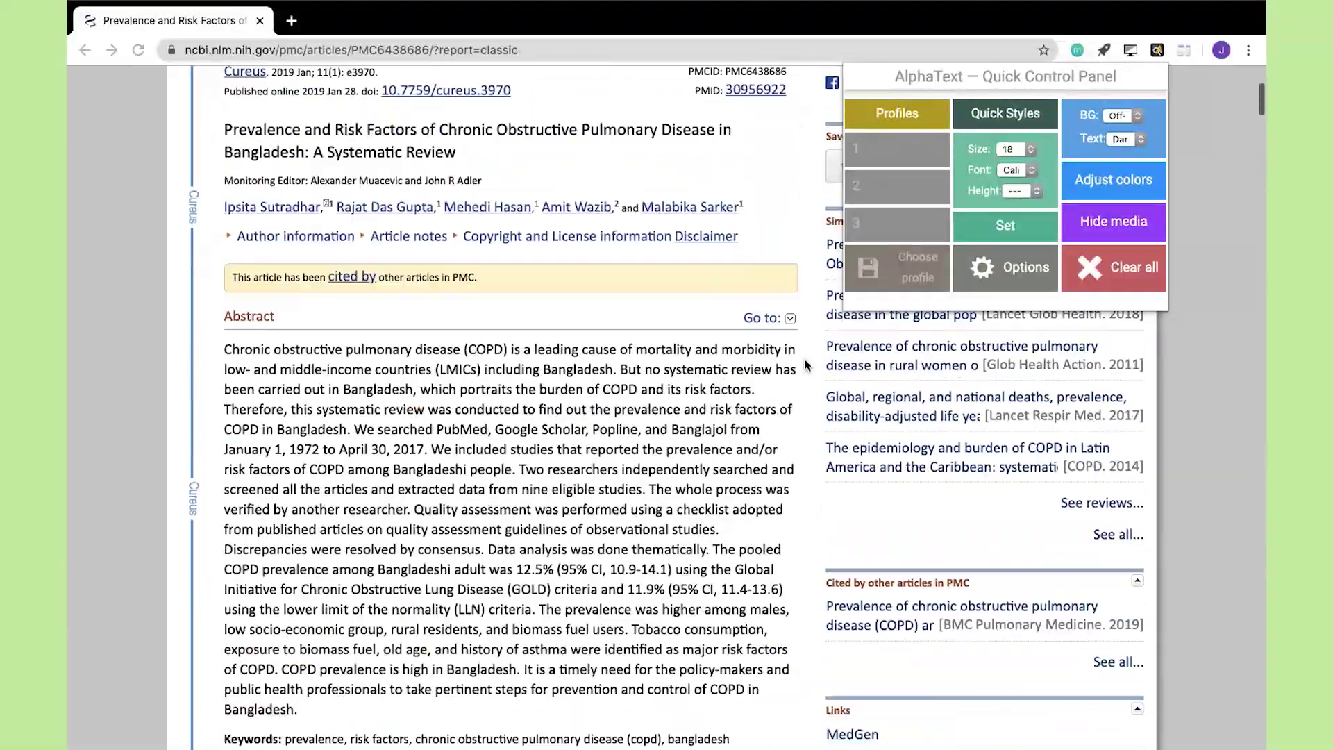
{"action": "left_click", "coordinate": [1017, 169]}
{"action": "left_click", "coordinate": [1026, 233]}
{"action": "left_click", "coordinate": [1030, 170]}
{"action": "left_click", "coordinate": [1033, 89]}
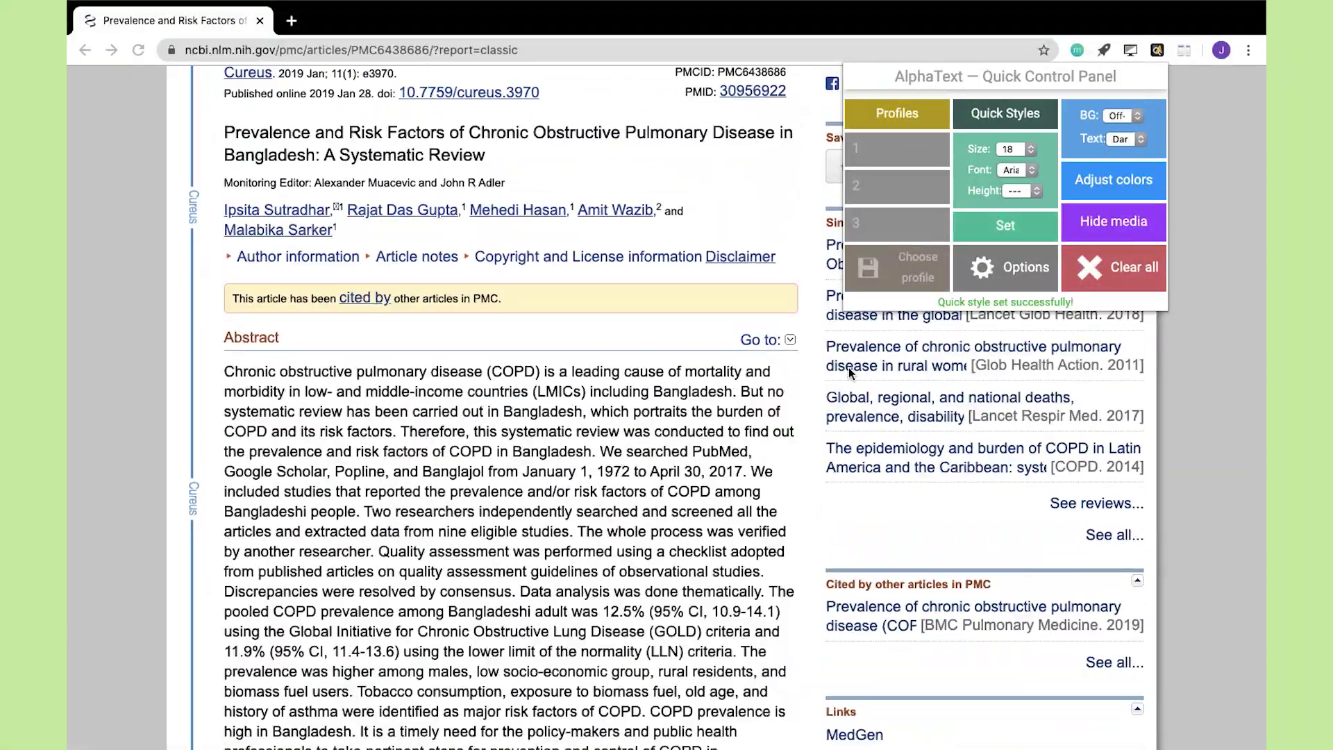
Try white-on-dark, grey and beige colour schemes, then turn background colouring off.
{"action": "left_click", "coordinate": [1119, 115]}
{"action": "left_click", "coordinate": [1136, 137]}
{"action": "left_click", "coordinate": [1136, 196]}
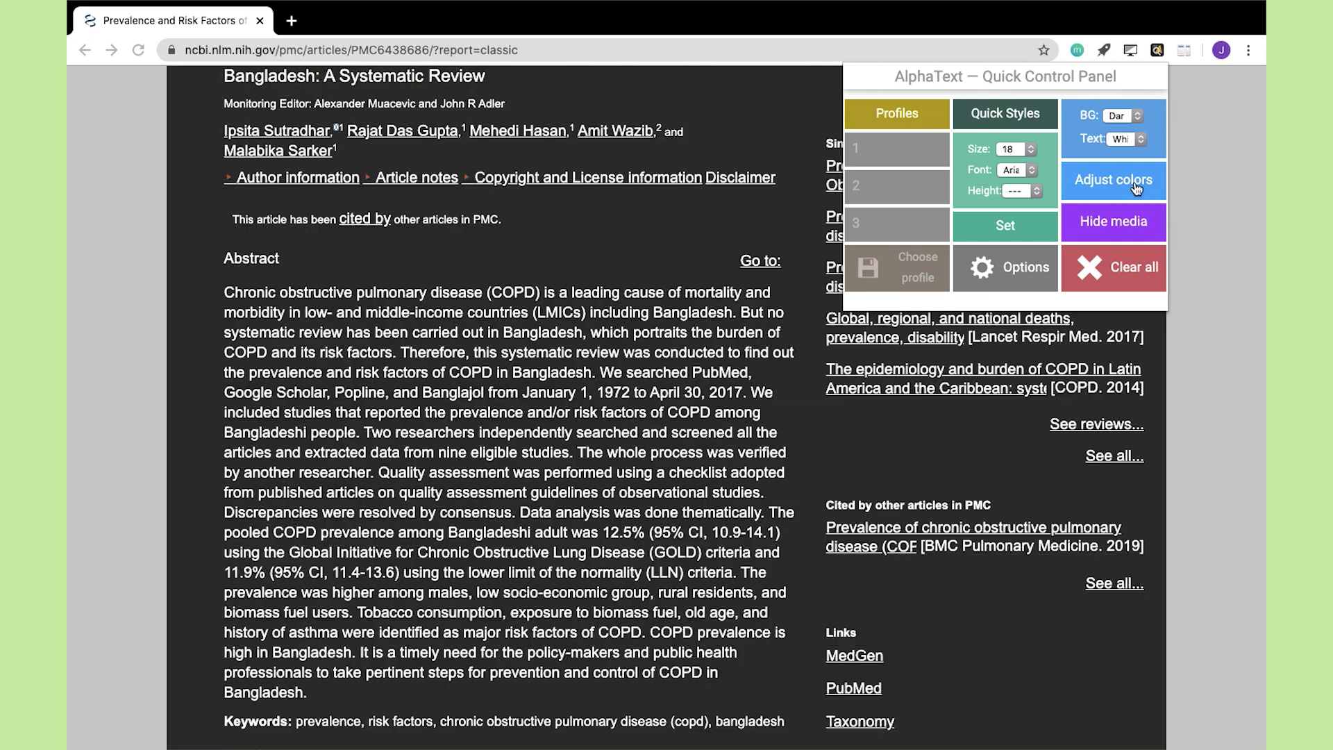
{"action": "left_click", "coordinate": [1128, 155]}
{"action": "left_click", "coordinate": [1126, 112]}
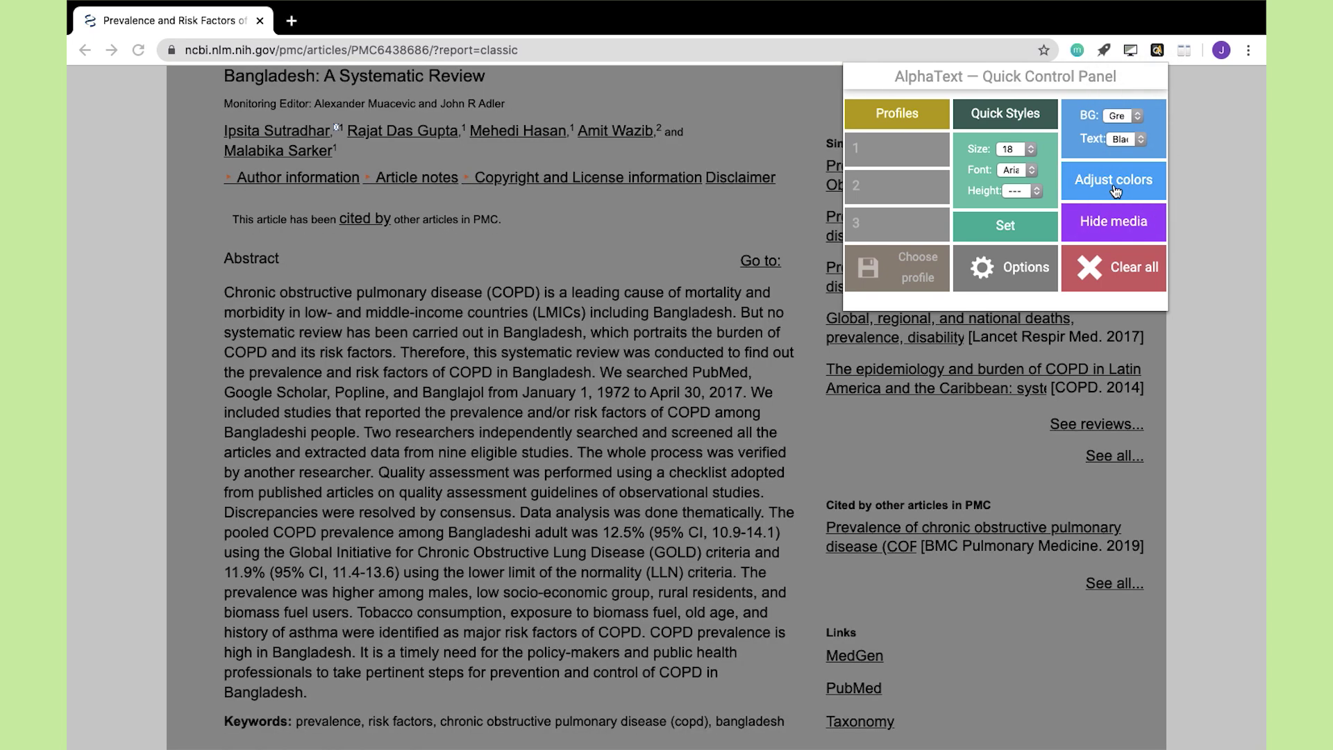
{"action": "left_click", "coordinate": [1120, 115]}
{"action": "left_click", "coordinate": [1135, 108]}
{"action": "left_click", "coordinate": [1124, 118]}
{"action": "left_click", "coordinate": [1122, 91]}
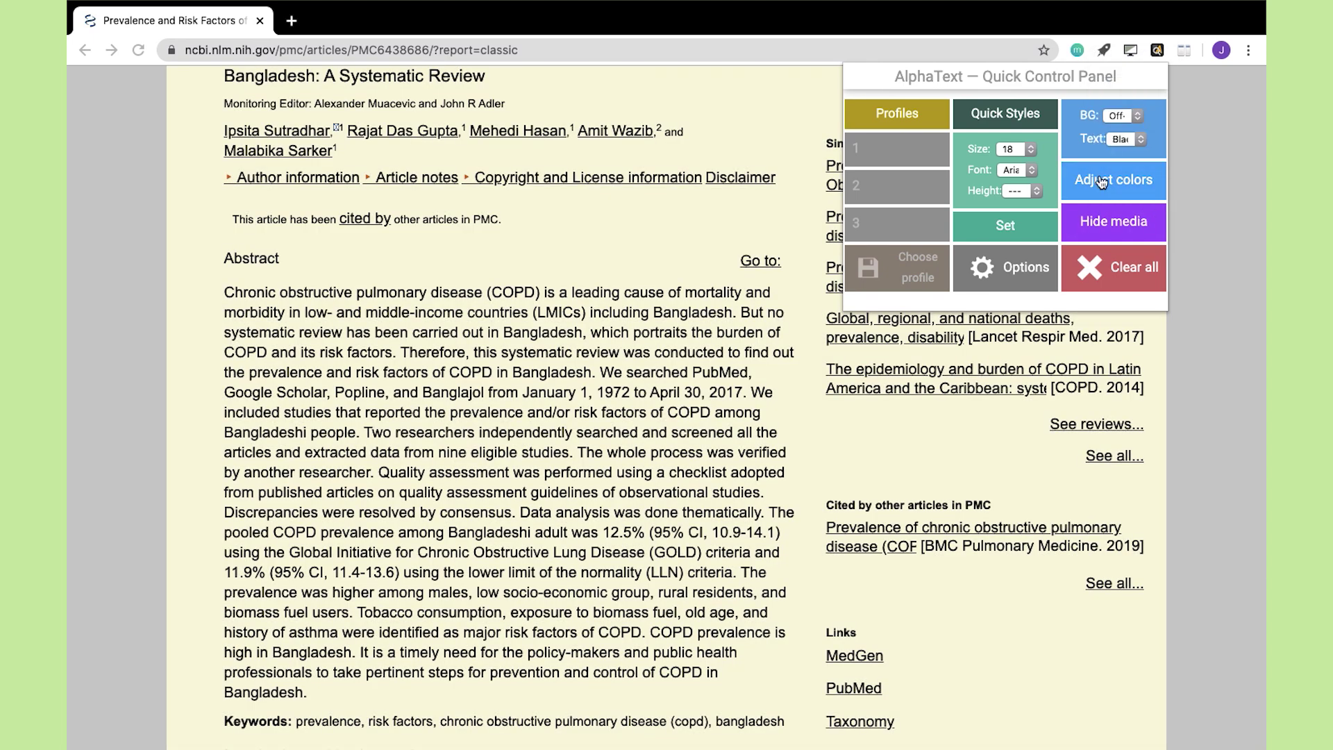
{"action": "scroll", "coordinate": [873, 443], "scroll_direction": "down", "scroll_amount": 8}
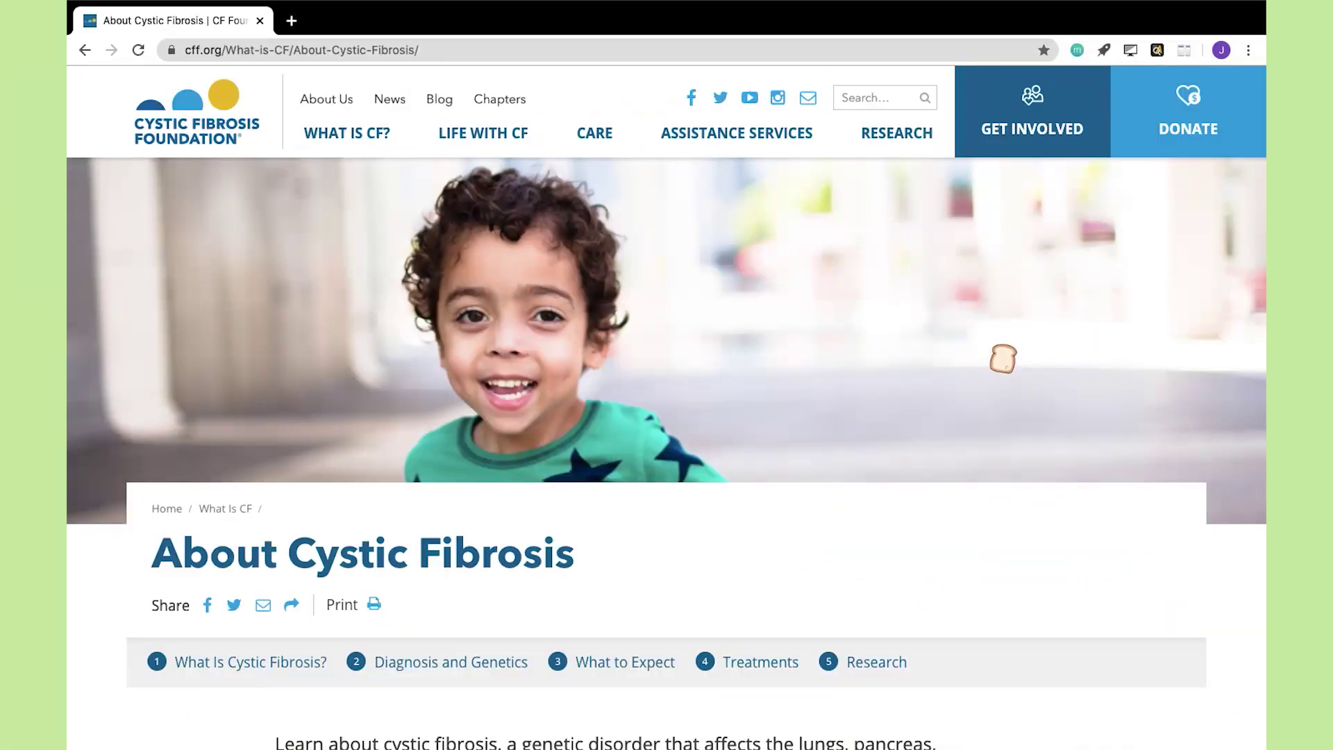
Scroll the cff.org About Cystic Fibrosis page to the footer, then jump back to the top.
{"action": "scroll", "coordinate": [1003, 358], "scroll_direction": "down", "scroll_amount": 10}
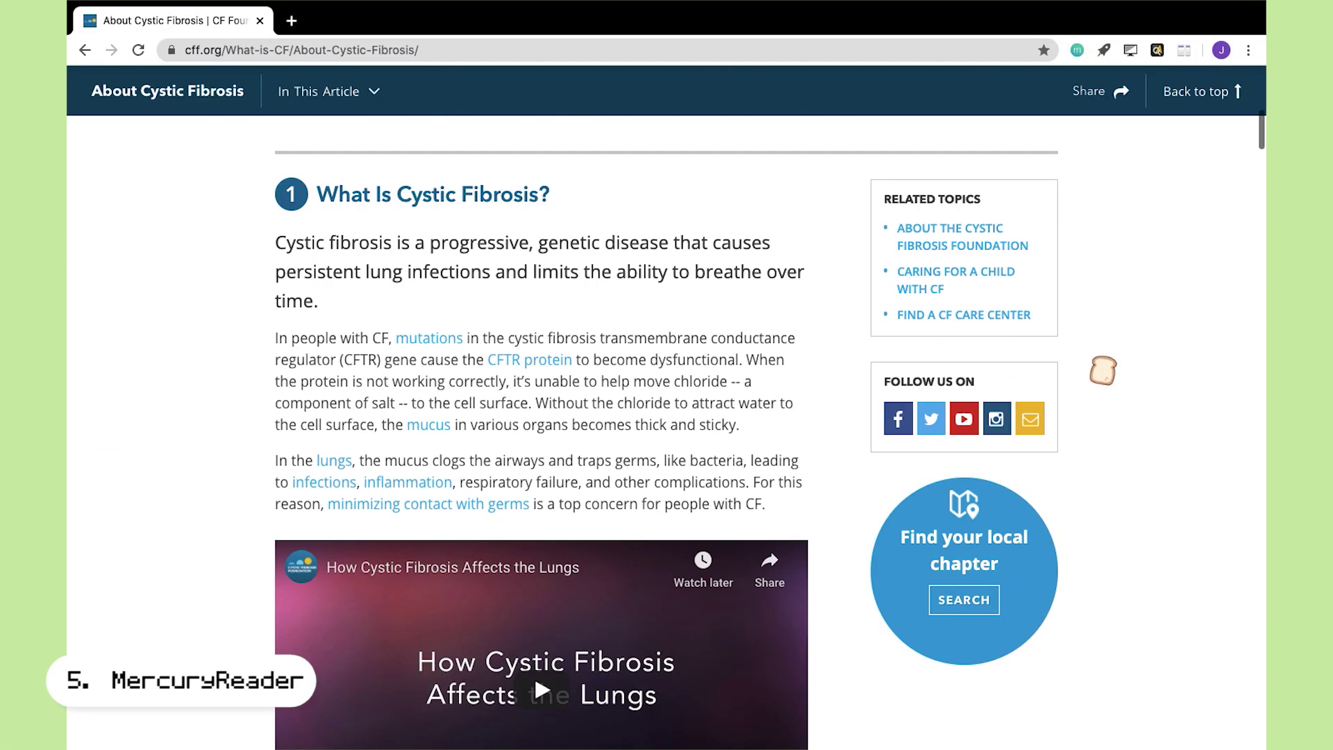
{"action": "scroll", "coordinate": [1103, 371], "scroll_direction": "down", "scroll_amount": 8}
{"action": "scroll", "coordinate": [1103, 370], "scroll_direction": "down", "scroll_amount": 15}
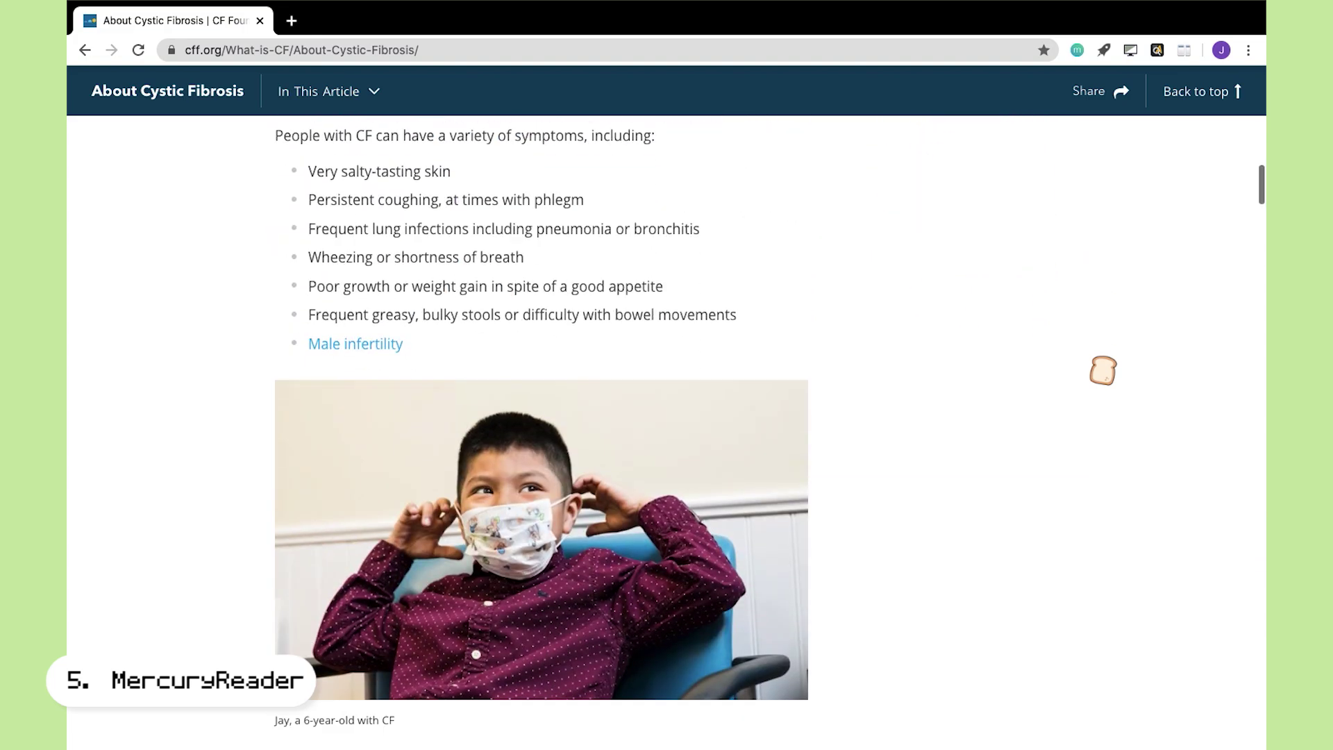
{"action": "scroll", "coordinate": [1103, 370], "scroll_direction": "down", "scroll_amount": 20}
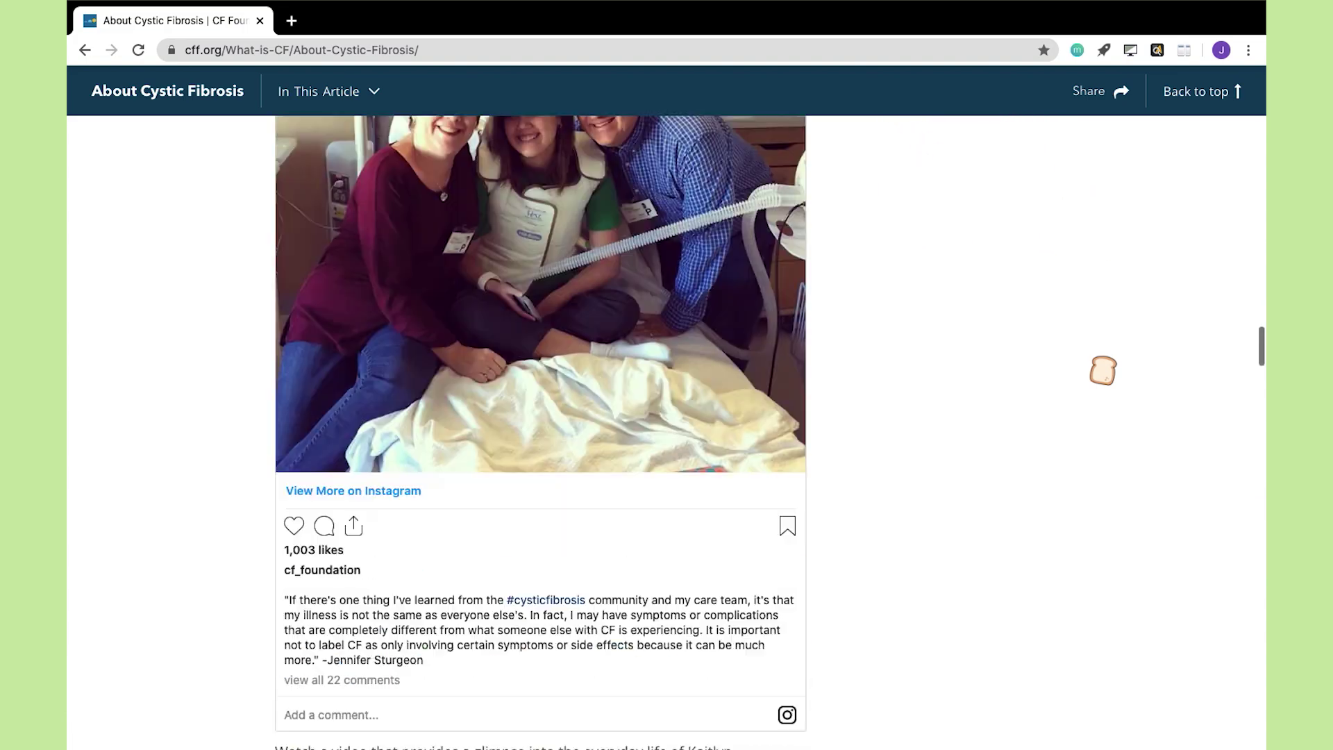
{"action": "scroll", "coordinate": [1103, 370], "scroll_direction": "down", "scroll_amount": 20}
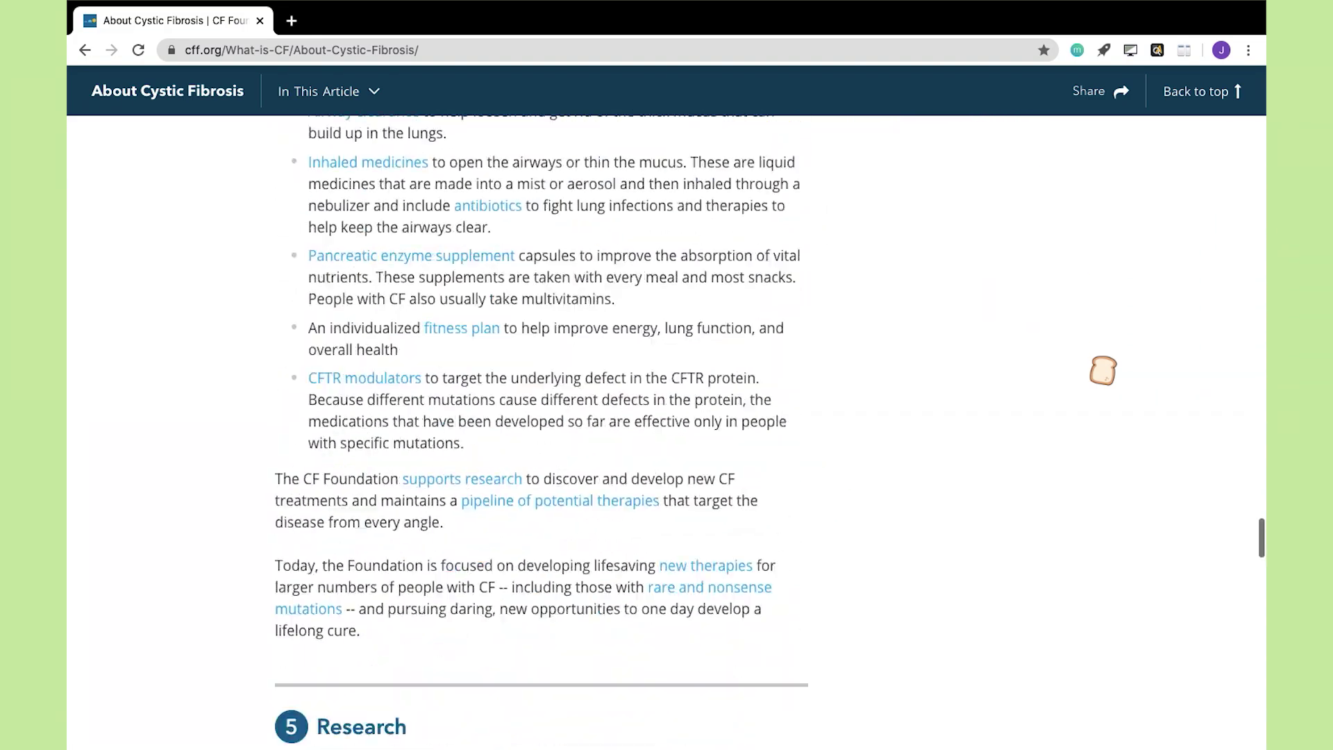
{"action": "scroll", "coordinate": [1103, 370], "scroll_direction": "down", "scroll_amount": 15}
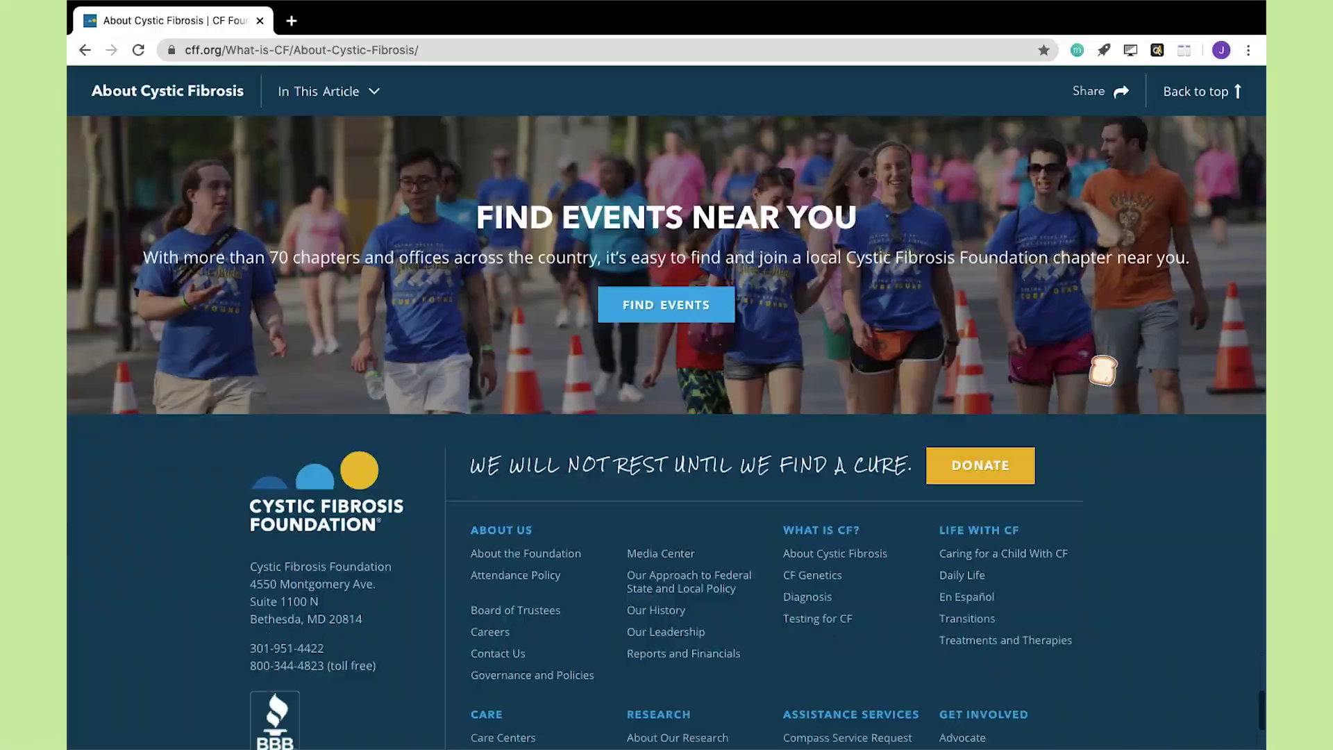
{"action": "scroll", "coordinate": [1101, 373], "scroll_direction": "up", "scroll_amount": 12}
{"action": "scroll", "coordinate": [1100, 376], "scroll_direction": "down", "scroll_amount": 5}
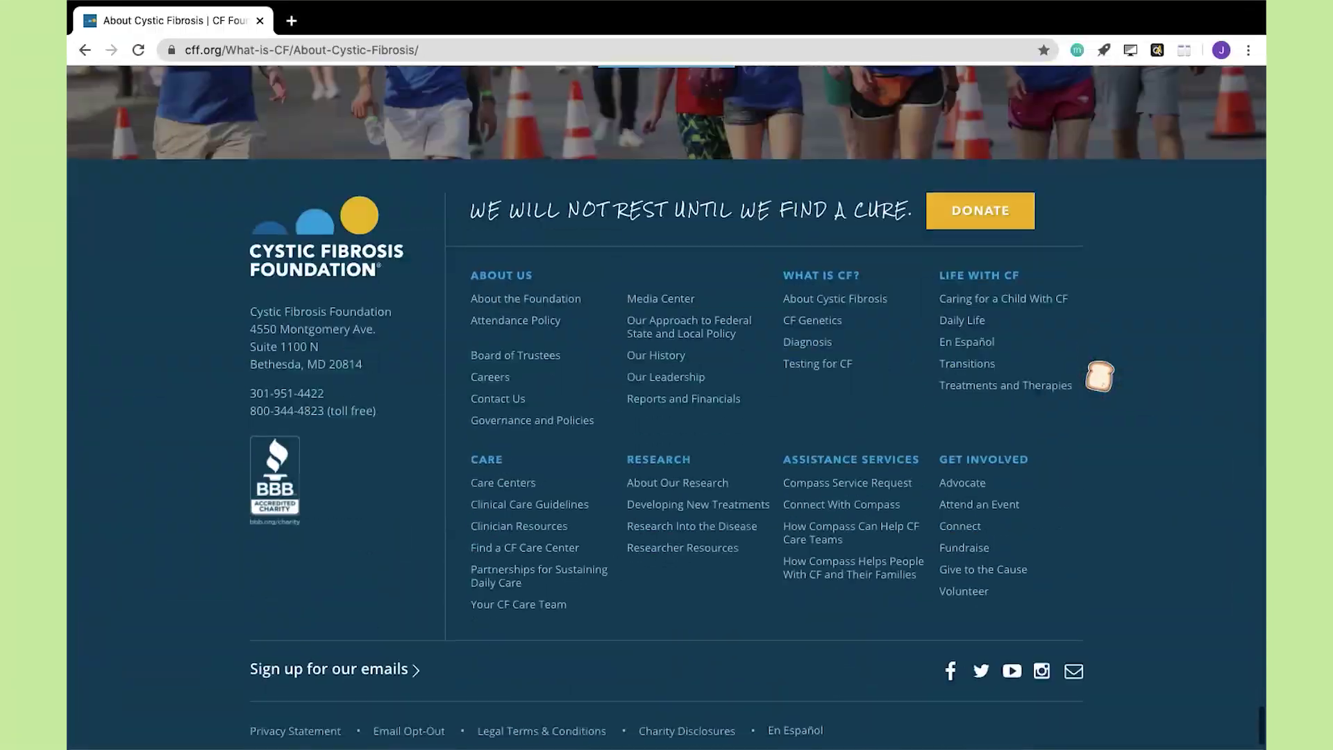
{"action": "key", "text": "Home"}
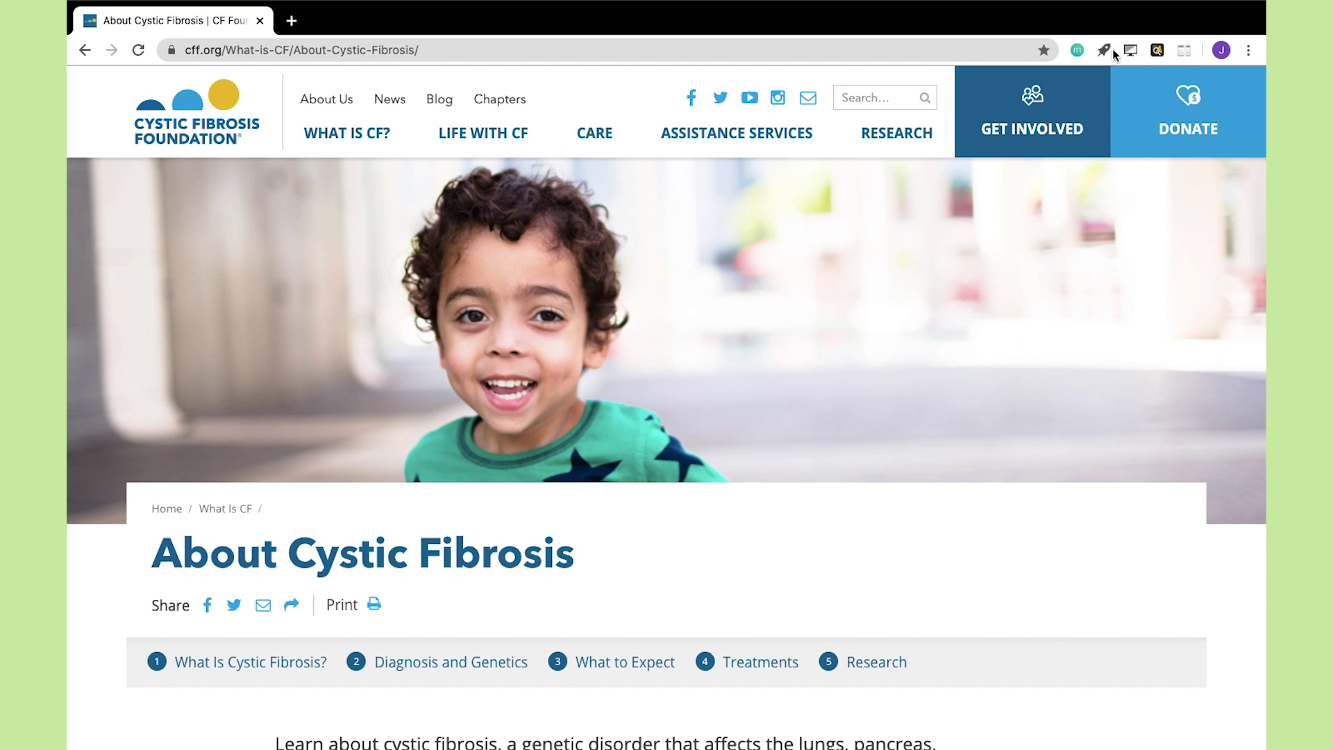
Open the article in Mercury Reader, scroll through it, and switch to the dark view.
{"action": "left_click", "coordinate": [1103, 52]}
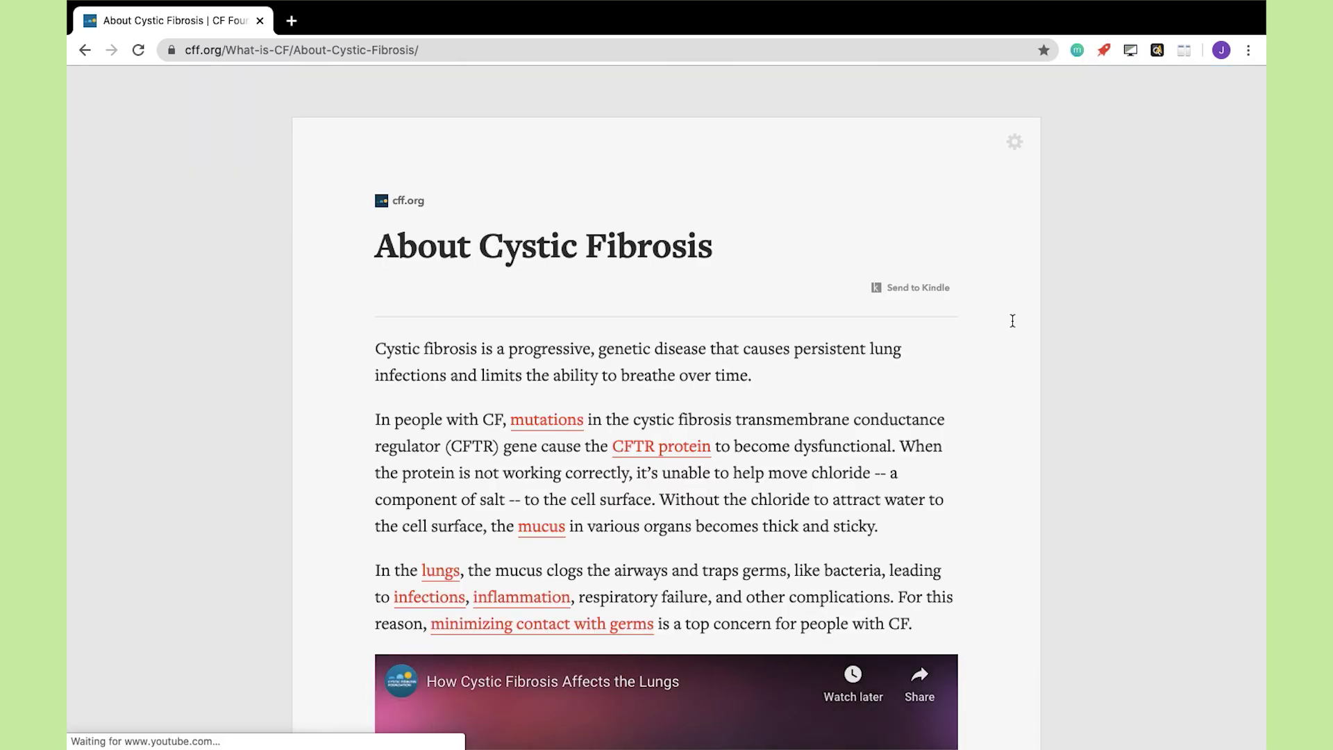
{"action": "scroll", "coordinate": [1013, 321], "scroll_direction": "down", "scroll_amount": 8}
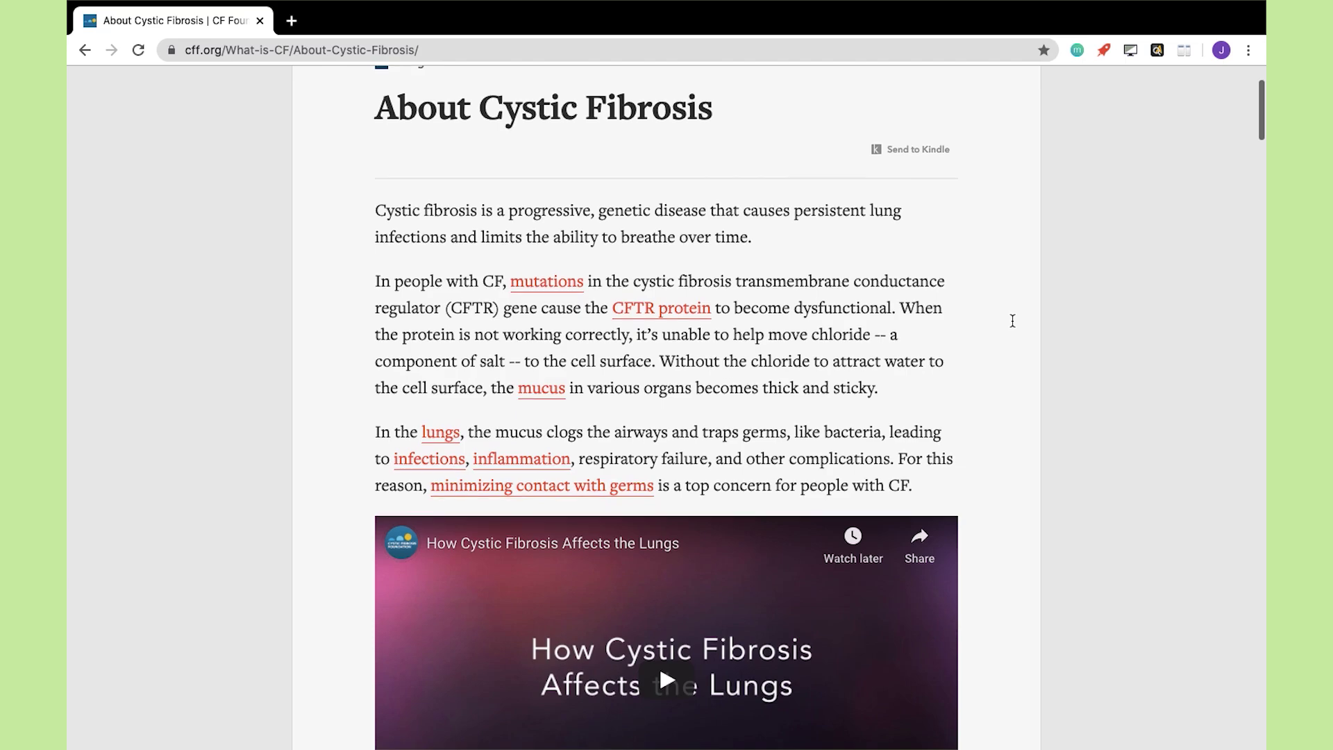
{"action": "scroll", "coordinate": [1012, 317], "scroll_direction": "down", "scroll_amount": 20}
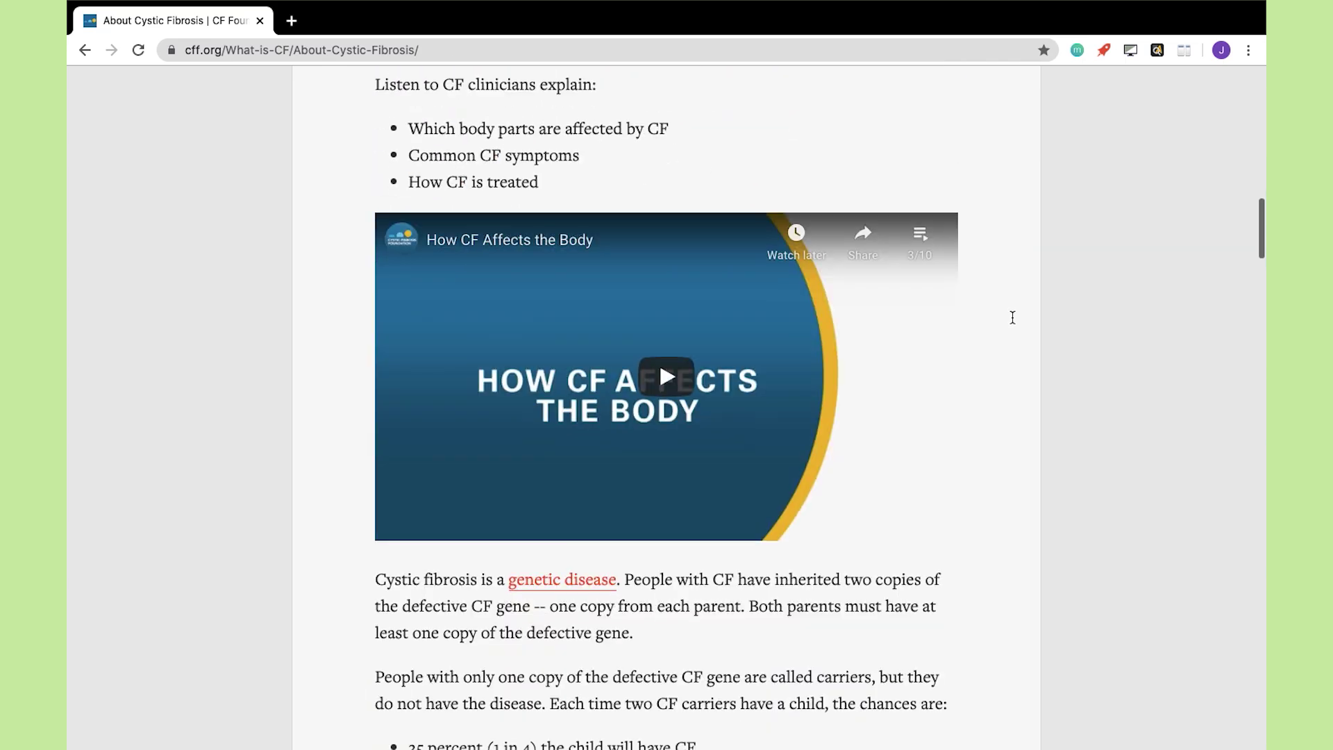
{"action": "scroll", "coordinate": [1012, 319], "scroll_direction": "down", "scroll_amount": 20}
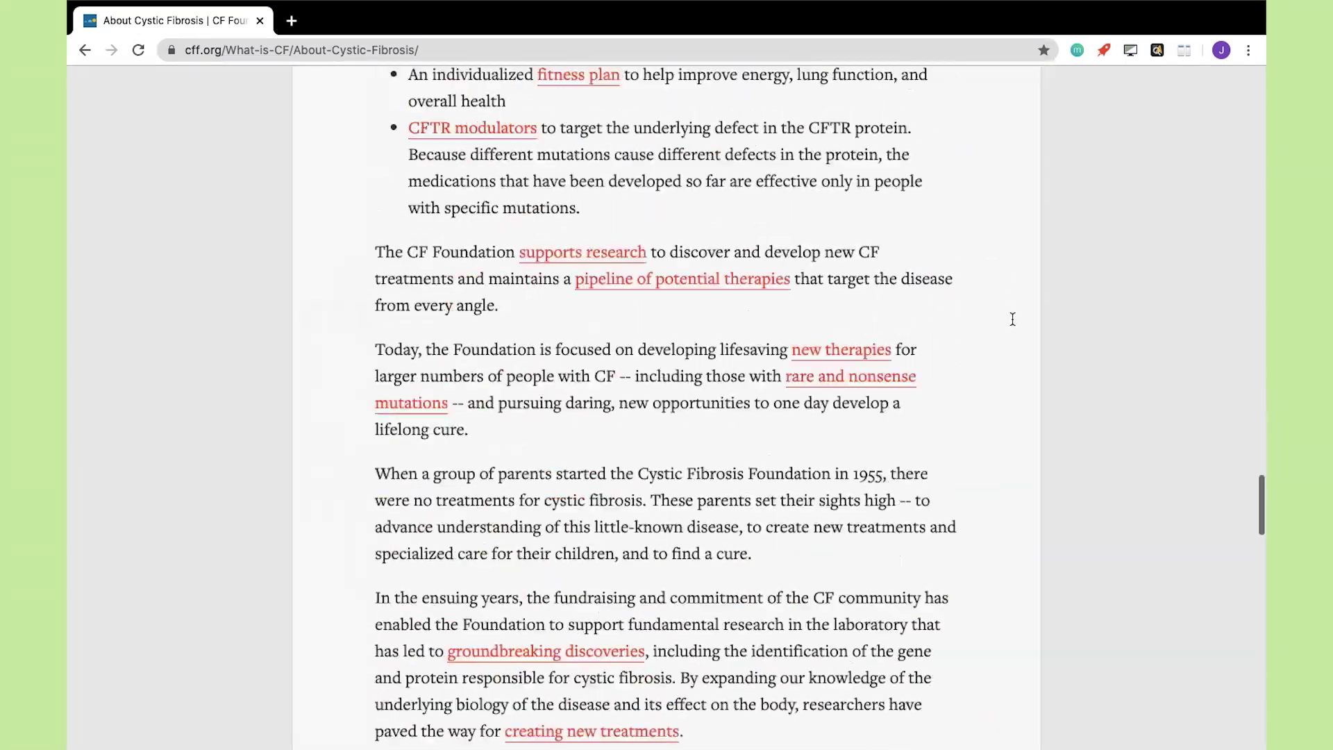
{"action": "scroll", "coordinate": [1013, 318], "scroll_direction": "down", "scroll_amount": 10}
{"action": "scroll", "coordinate": [1010, 327], "scroll_direction": "up", "scroll_amount": 20}
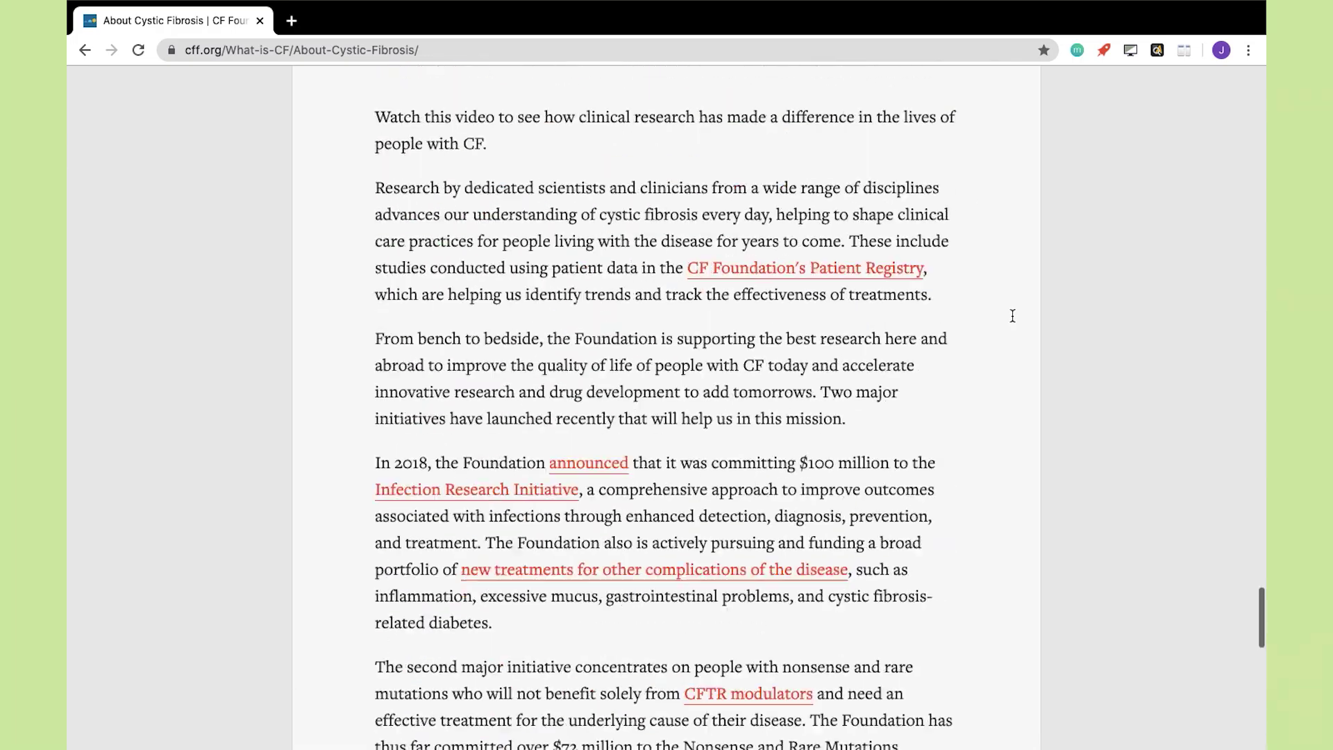
{"action": "scroll", "coordinate": [1008, 333], "scroll_direction": "up", "scroll_amount": 10}
{"action": "key", "text": "ctrl+shift+e"}
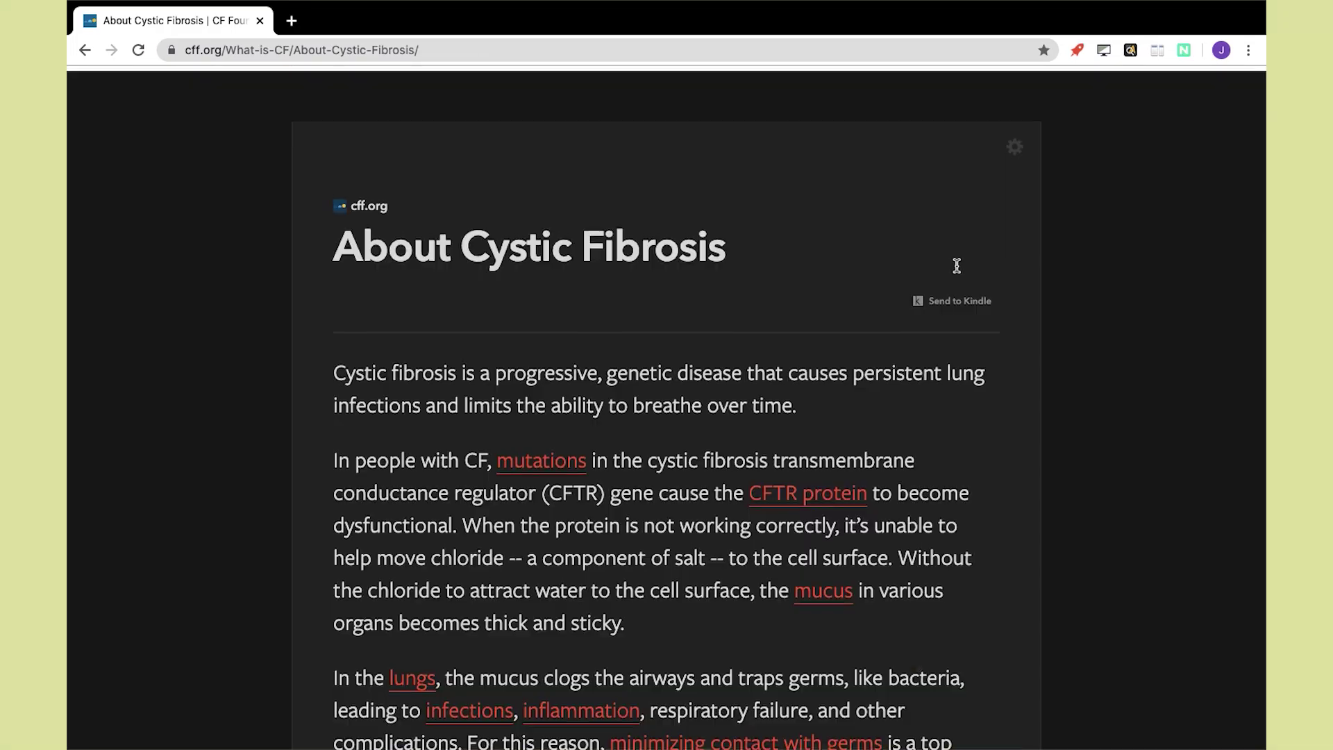
Try small and medium text, serif and light theme, settling on sans-serif with the dark theme.
{"action": "left_click", "coordinate": [1015, 143]}
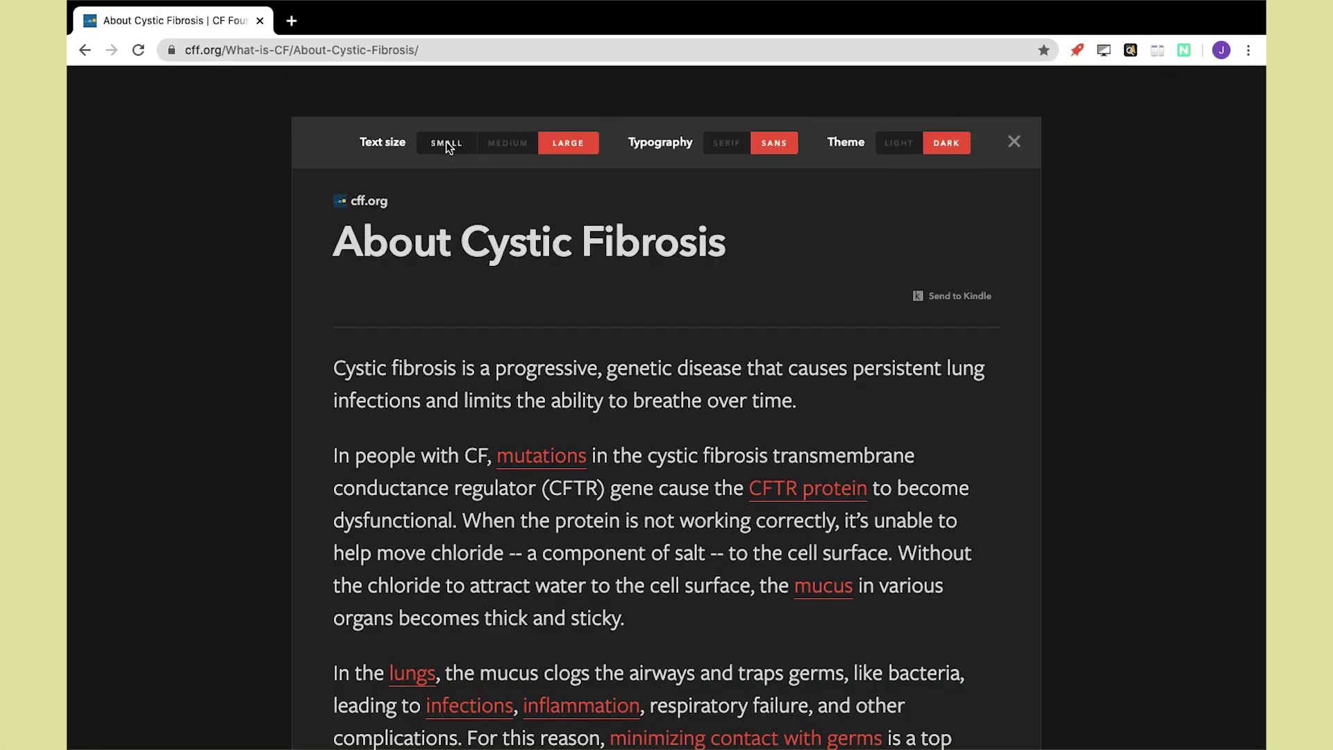
{"action": "left_click", "coordinate": [446, 143]}
{"action": "left_click", "coordinate": [507, 143]}
{"action": "left_click", "coordinate": [723, 145]}
{"action": "left_click", "coordinate": [772, 154]}
{"action": "left_click", "coordinate": [908, 143]}
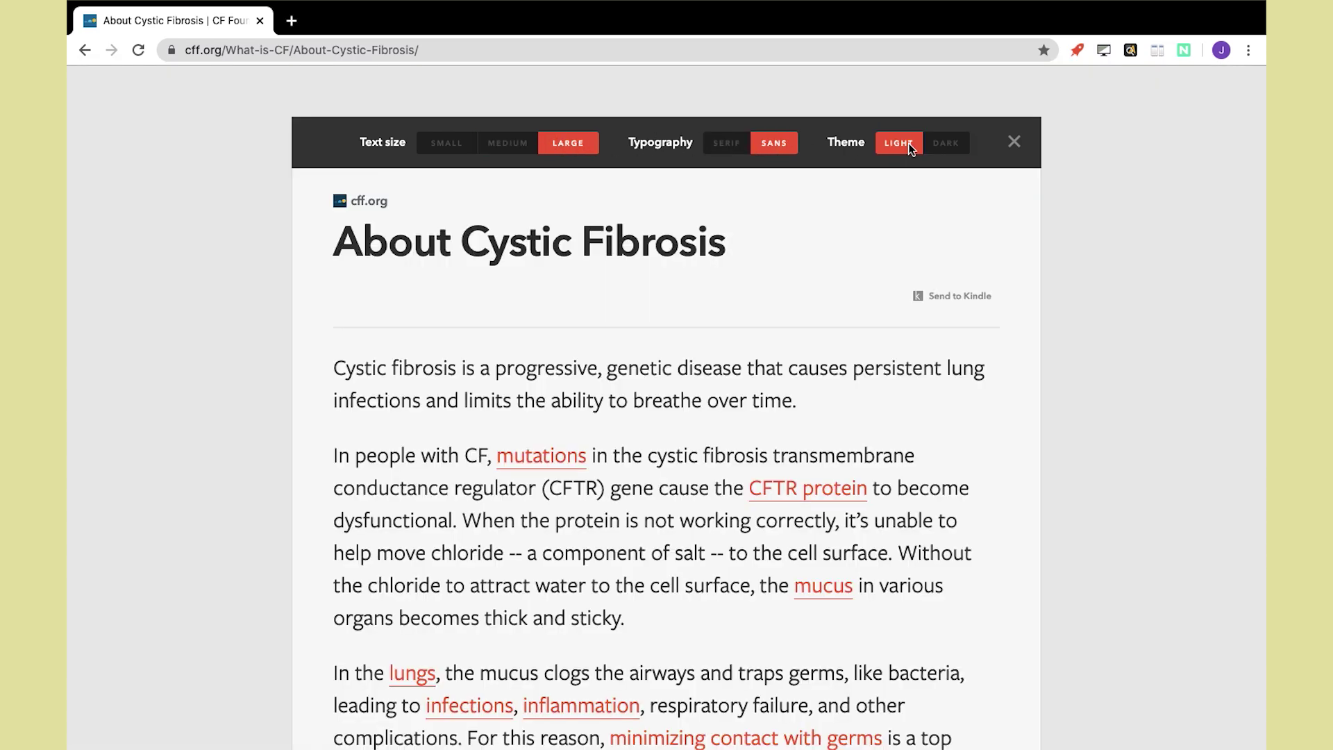
{"action": "left_click", "coordinate": [941, 149]}
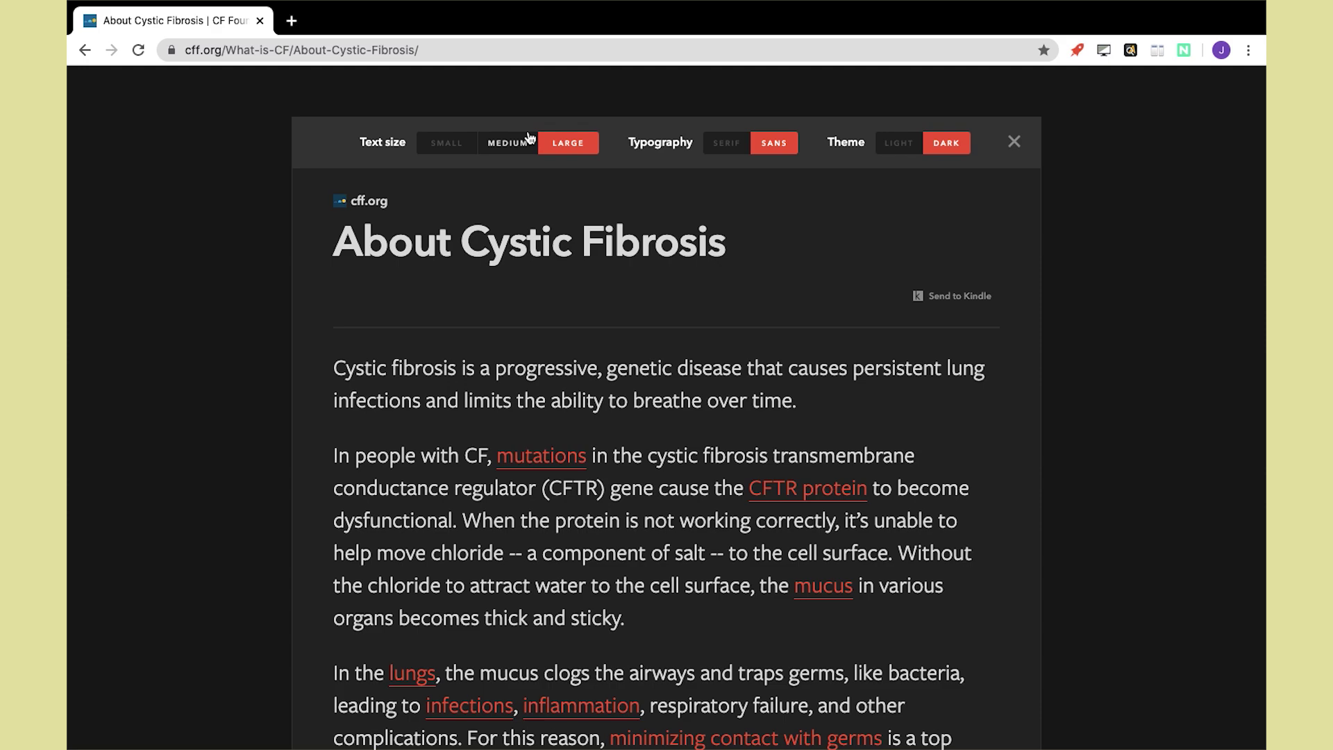
{"action": "scroll", "coordinate": [507, 300], "scroll_direction": "down", "scroll_amount": 20}
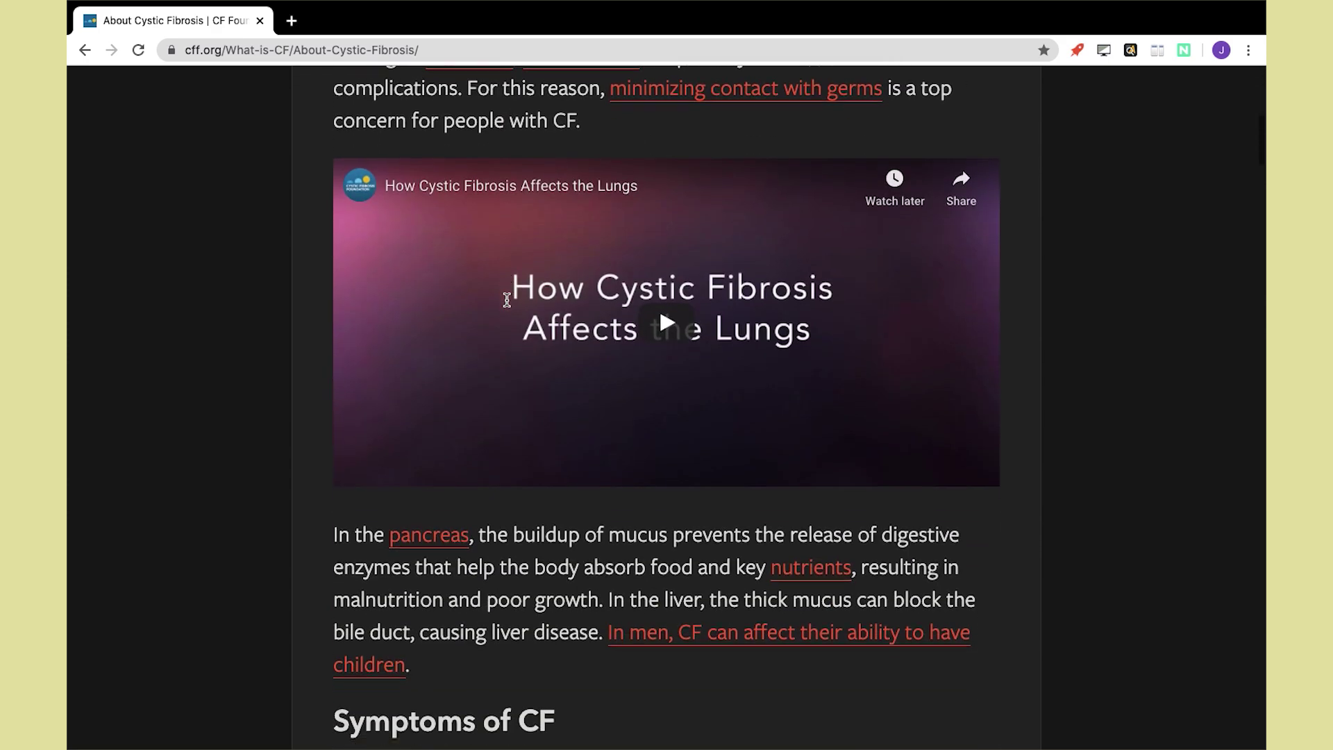
{"action": "scroll", "coordinate": [276, 370], "scroll_direction": "down", "scroll_amount": 15}
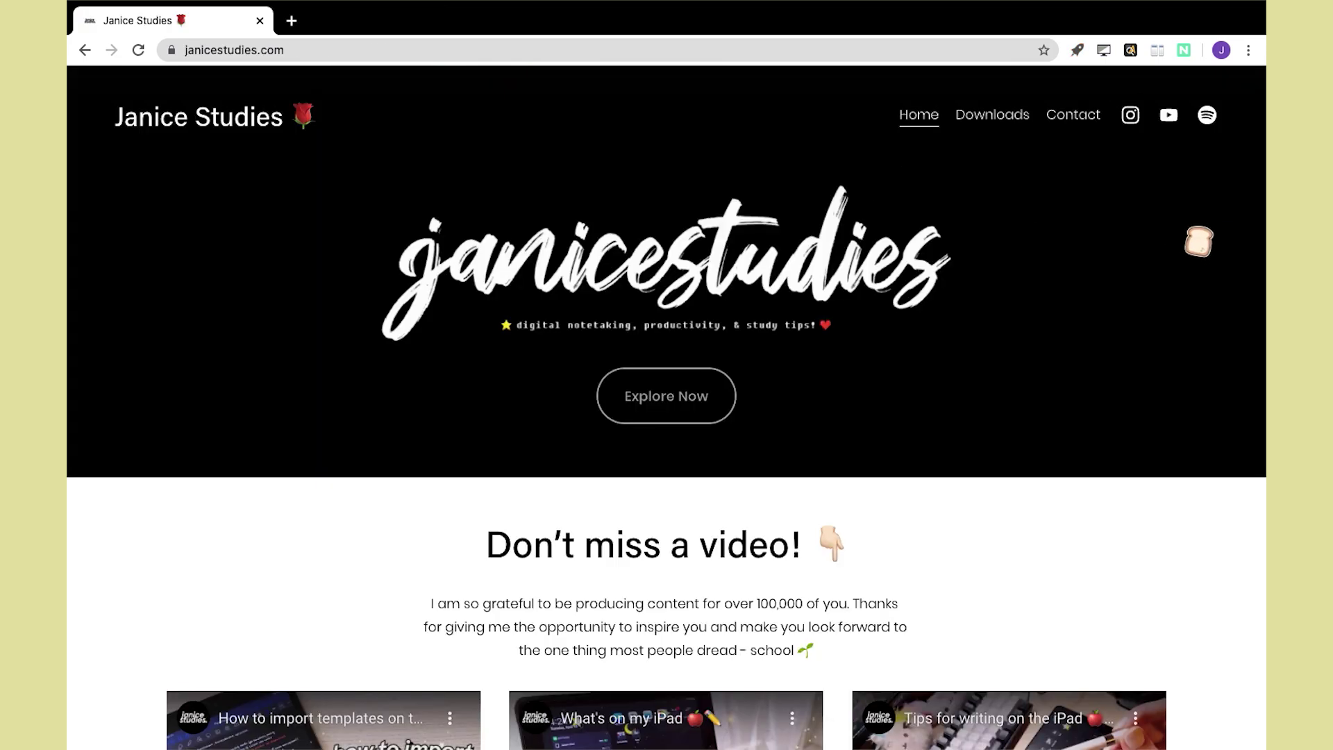
Browse the study site's home page and Downloads templates, then pick Poppins as the site font.
{"action": "scroll", "coordinate": [1199, 241], "scroll_direction": "down", "scroll_amount": 14}
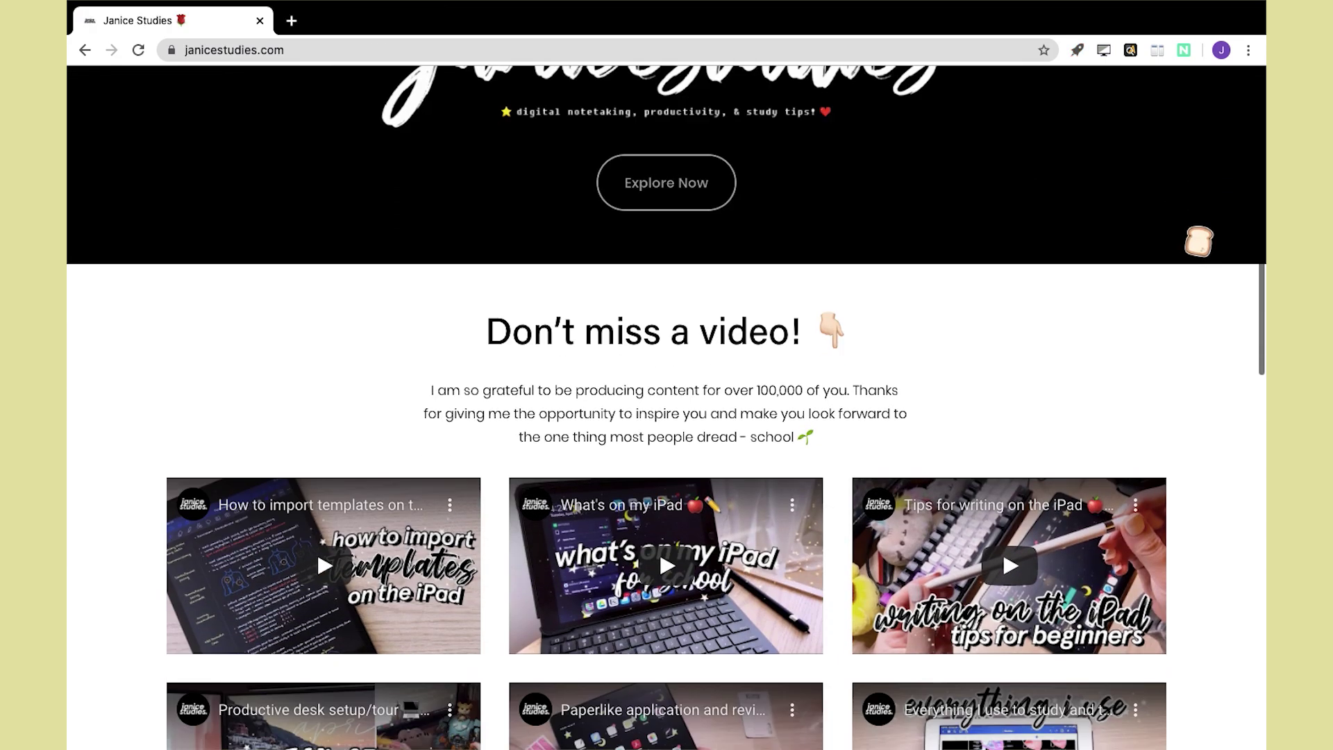
{"action": "scroll", "coordinate": [1199, 241], "scroll_direction": "down", "scroll_amount": 5}
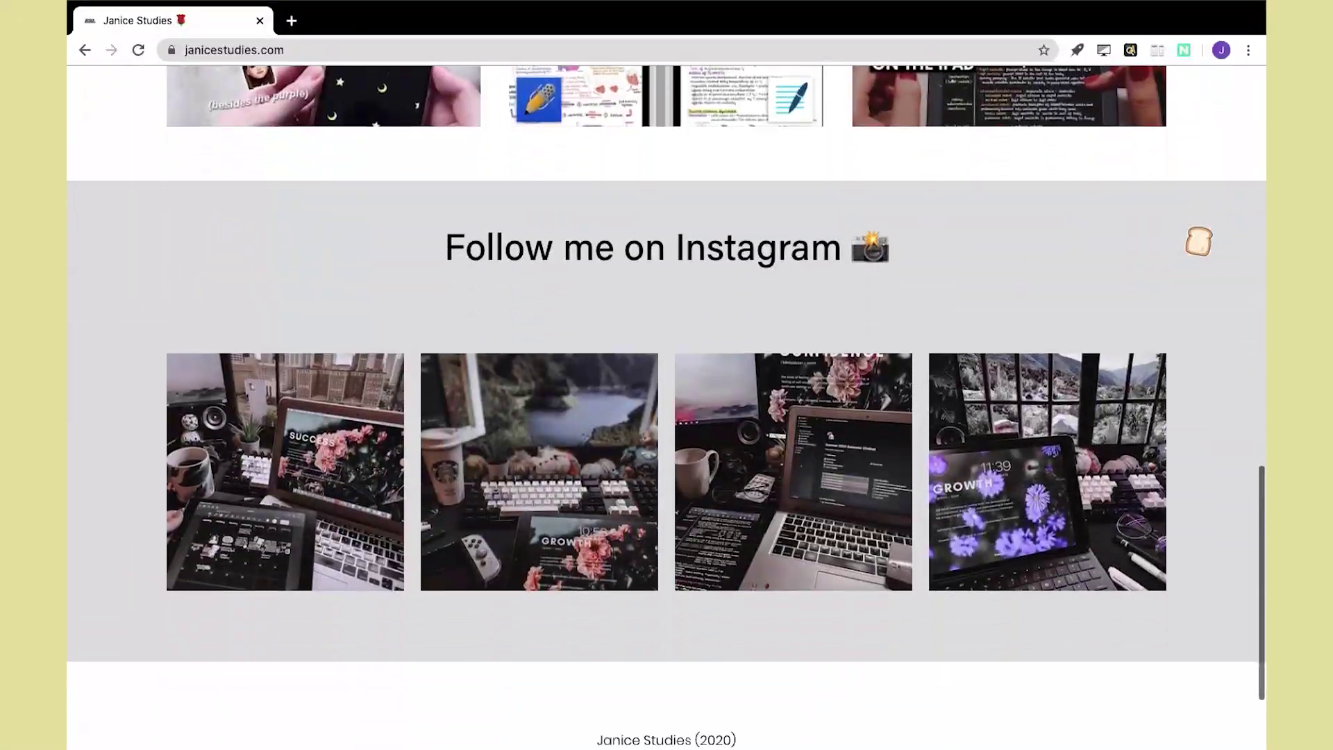
{"action": "scroll", "coordinate": [1199, 241], "scroll_direction": "up", "scroll_amount": 12}
{"action": "scroll", "coordinate": [1200, 241], "scroll_direction": "up", "scroll_amount": 6}
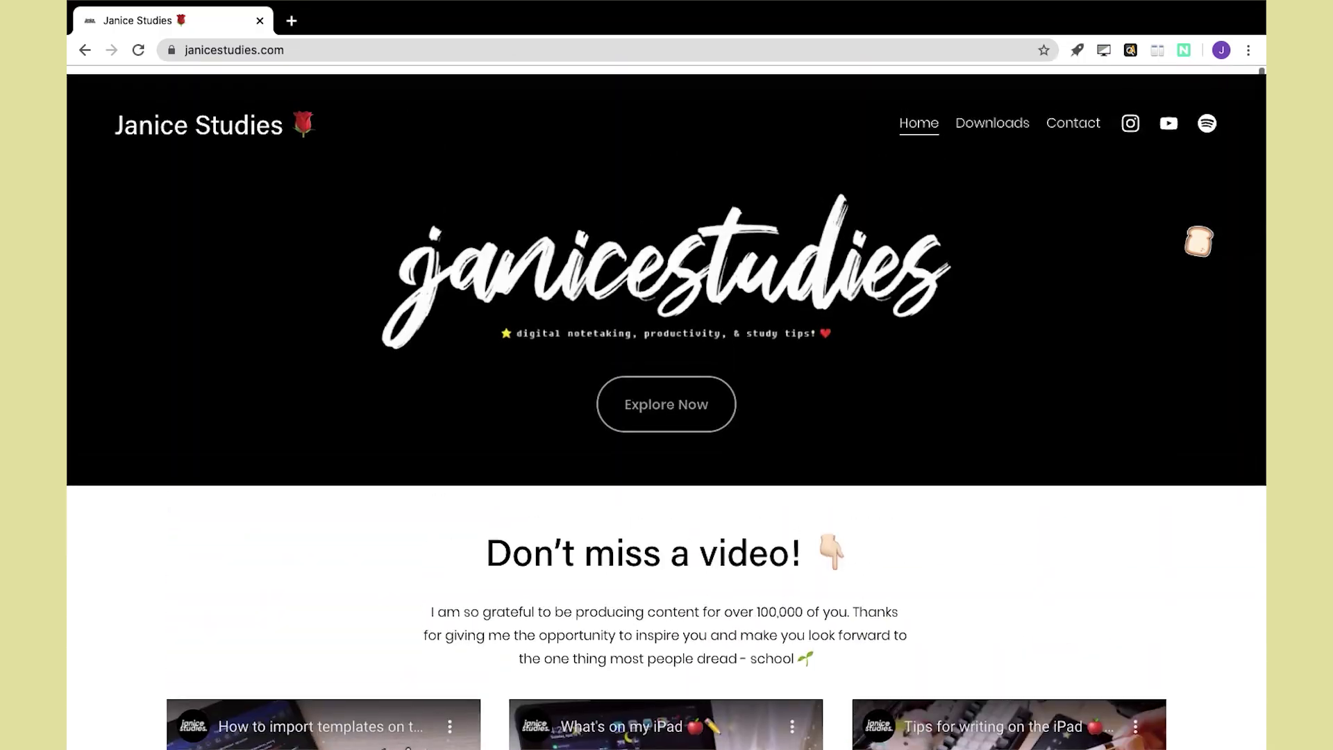
{"action": "left_click", "coordinate": [1007, 127]}
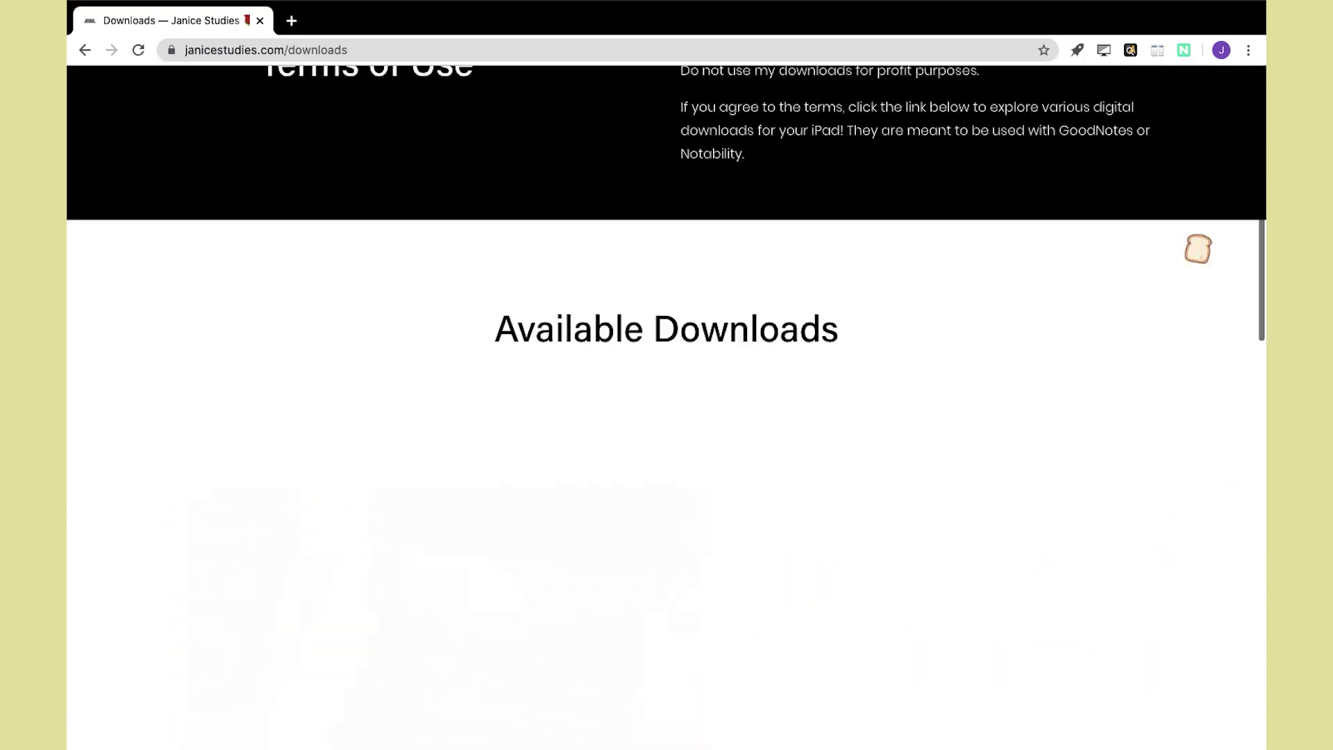
{"action": "scroll", "coordinate": [1198, 249], "scroll_direction": "down", "scroll_amount": 6}
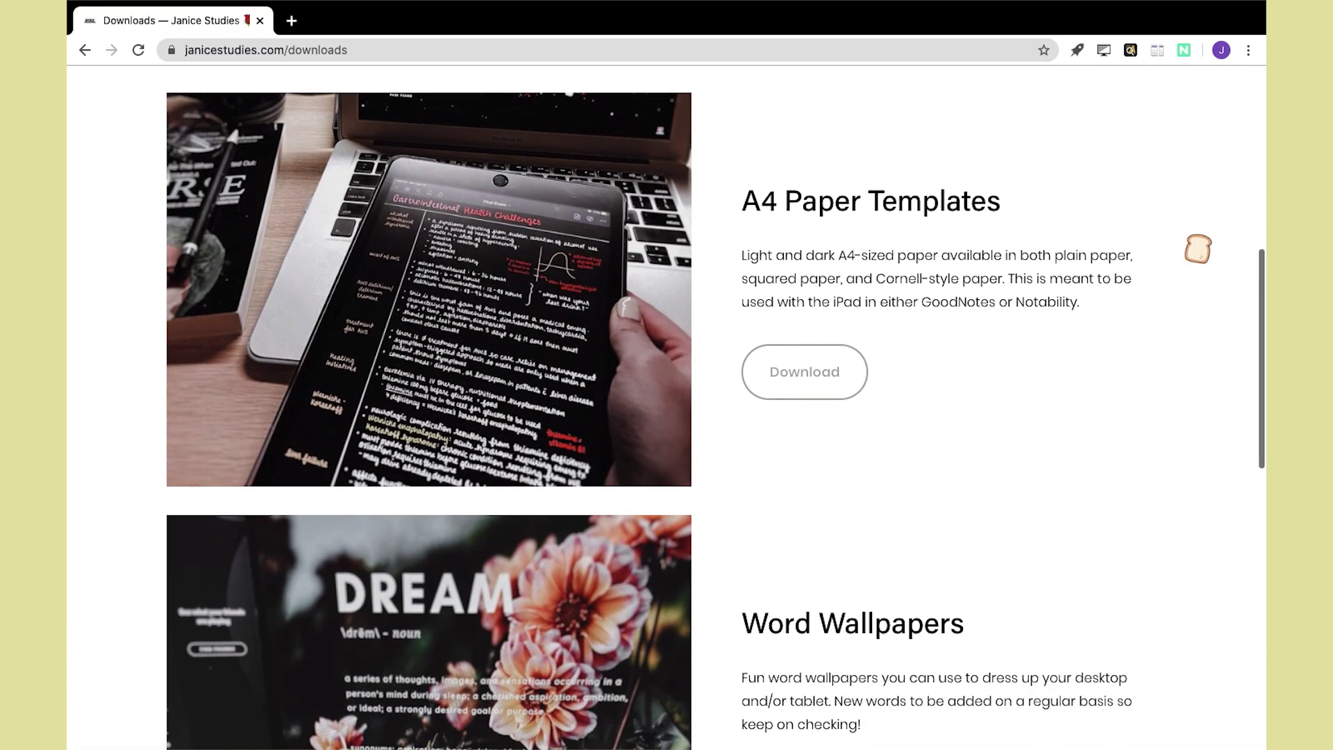
{"action": "scroll", "coordinate": [1198, 249], "scroll_direction": "down", "scroll_amount": 6}
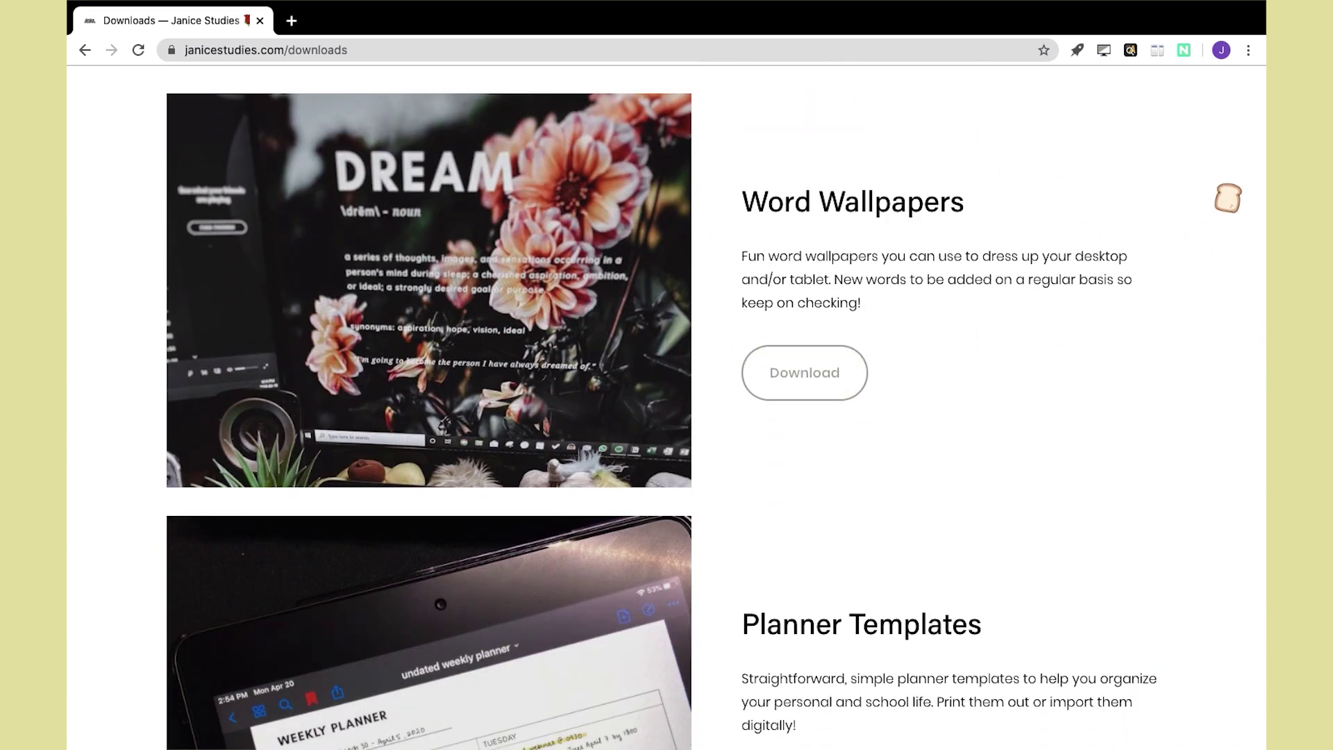
{"action": "scroll", "coordinate": [1201, 199], "scroll_direction": "down", "scroll_amount": 5}
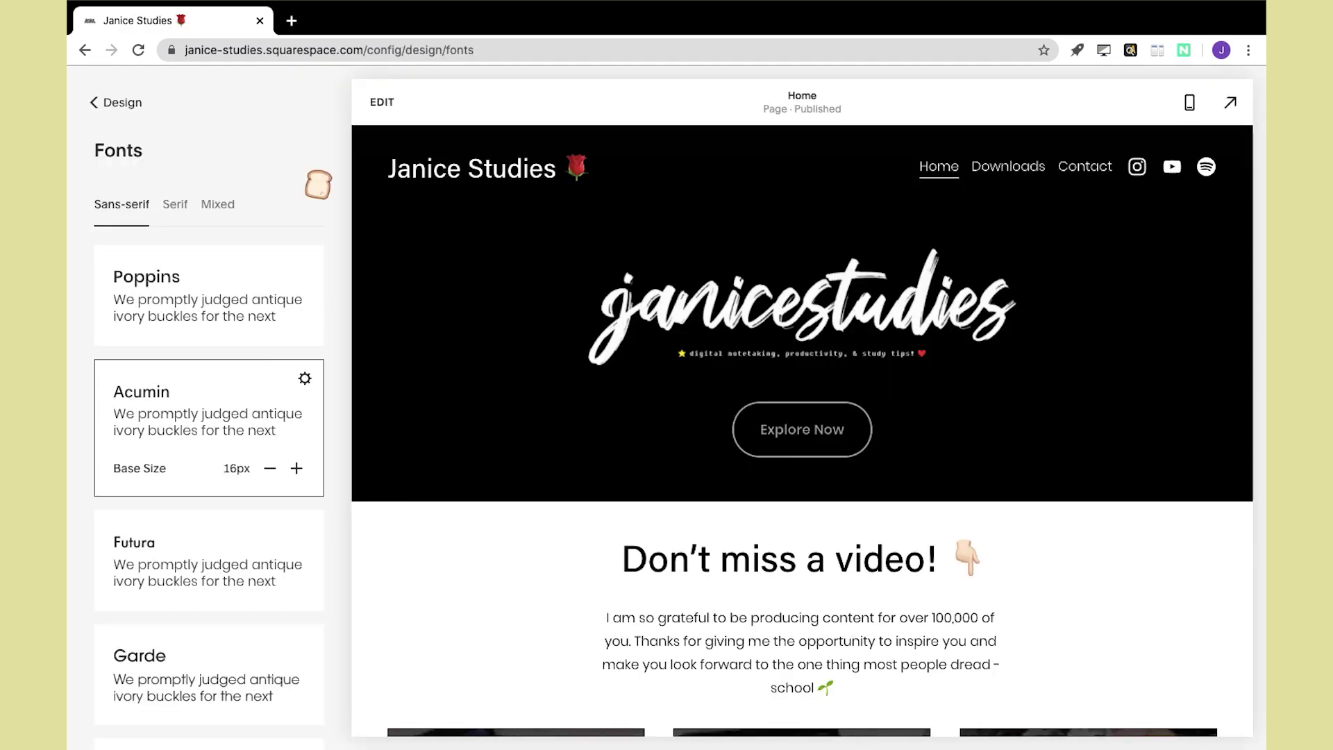
{"action": "left_click", "coordinate": [241, 292]}
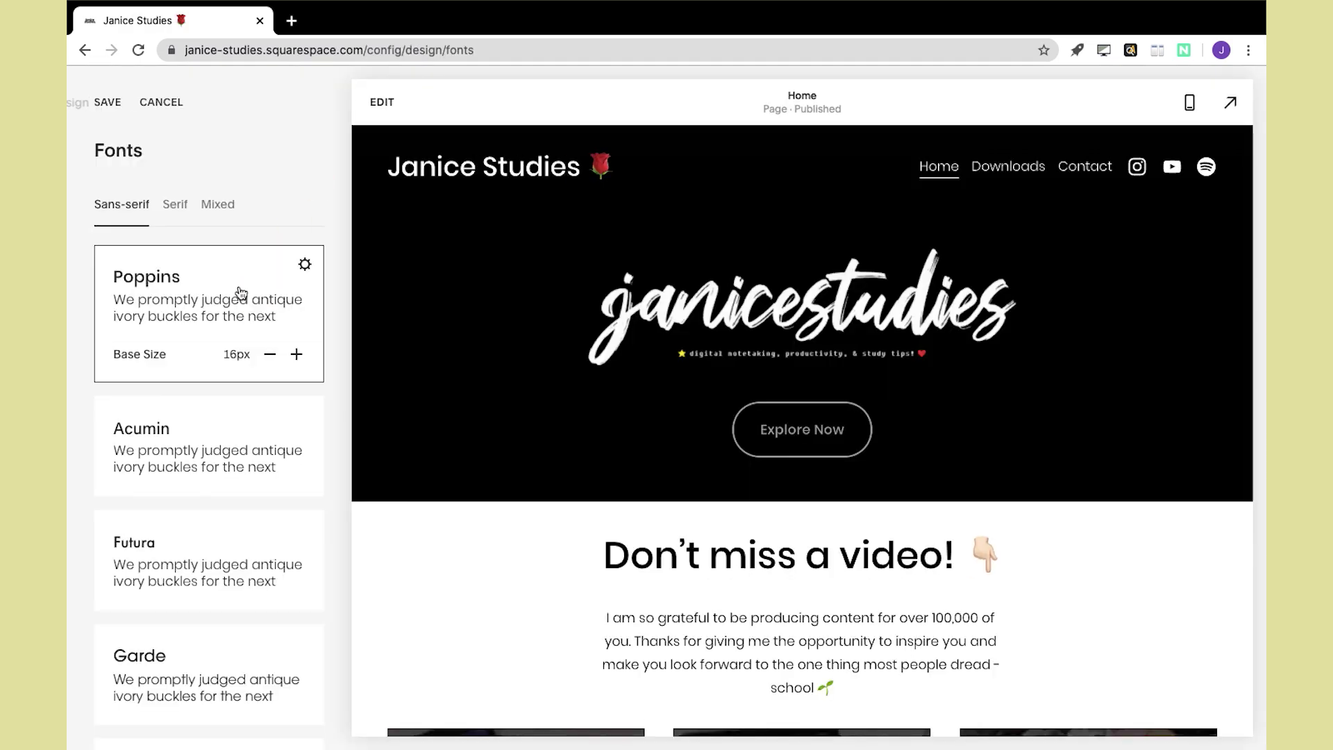
Try the Garde font, revert to Poppins, and apply the pink, grey and green palette.
{"action": "scroll", "coordinate": [208, 486], "scroll_direction": "down", "scroll_amount": 3}
{"action": "left_click", "coordinate": [188, 580]}
{"action": "scroll", "coordinate": [208, 382], "scroll_direction": "up", "scroll_amount": 3}
{"action": "left_click", "coordinate": [223, 312]}
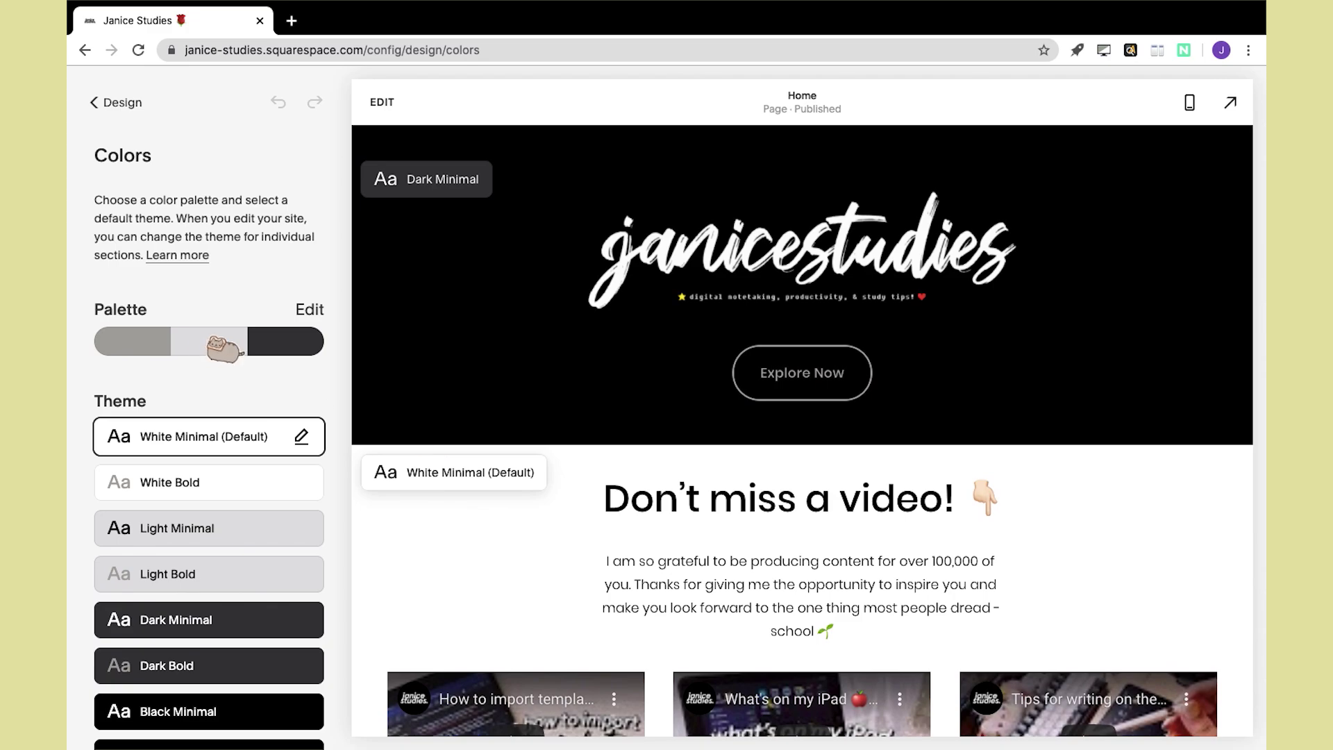
{"action": "left_click", "coordinate": [307, 343]}
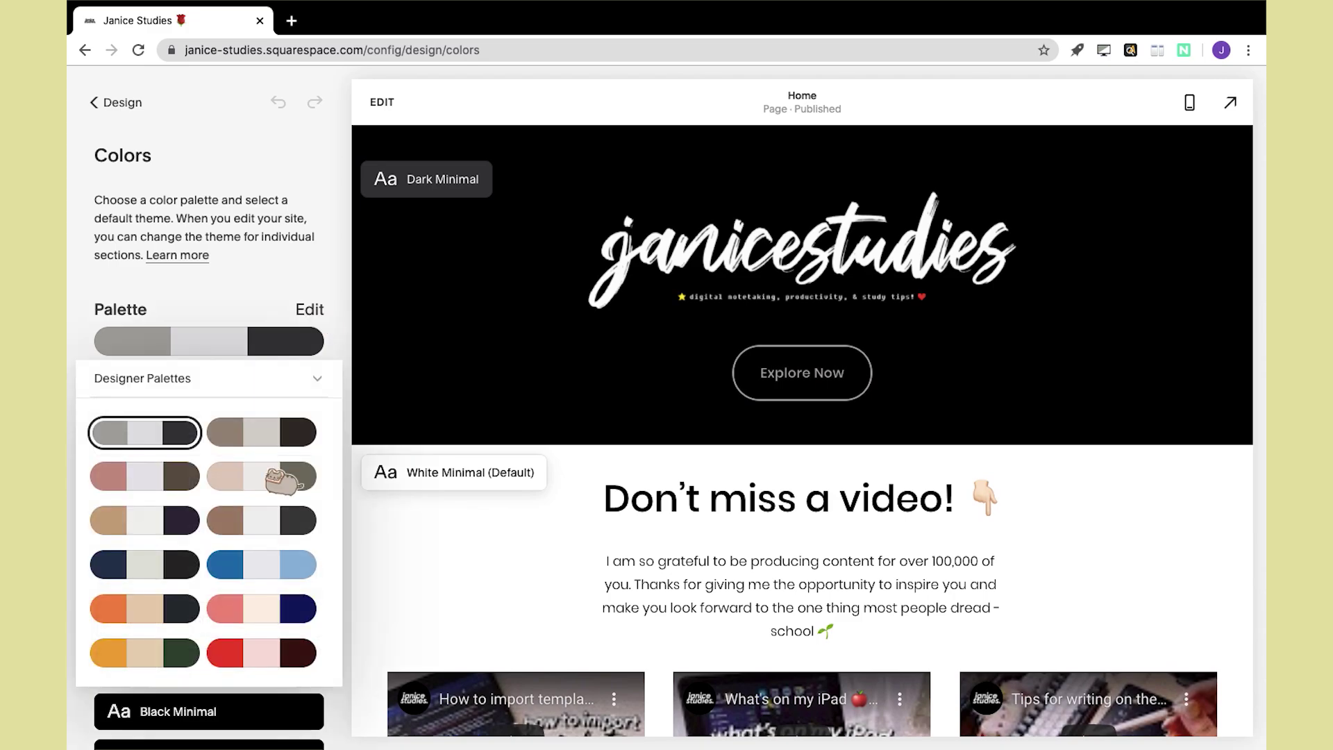
{"action": "left_click", "coordinate": [278, 477]}
Scroll through the site preview to review the new colour palette.
{"action": "scroll", "coordinate": [514, 586], "scroll_direction": "down", "scroll_amount": 10}
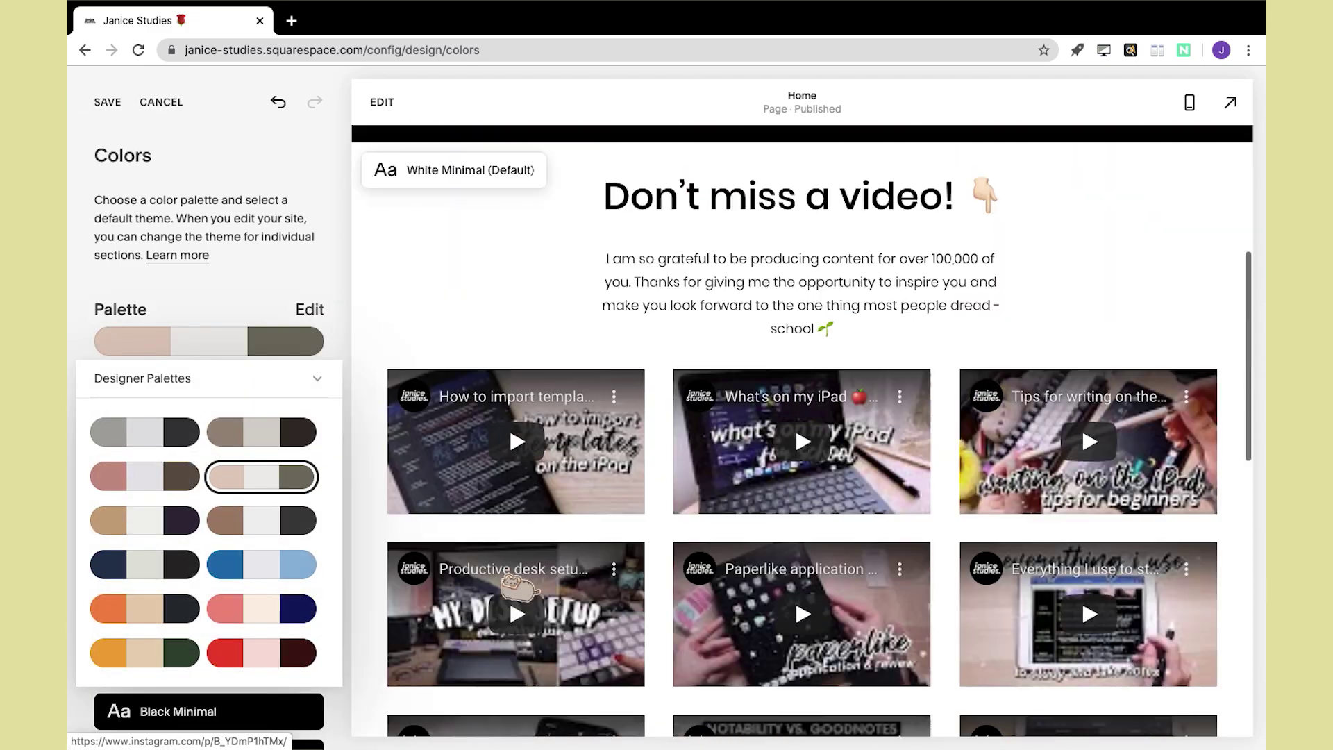
{"action": "scroll", "coordinate": [517, 587], "scroll_direction": "up", "scroll_amount": 10}
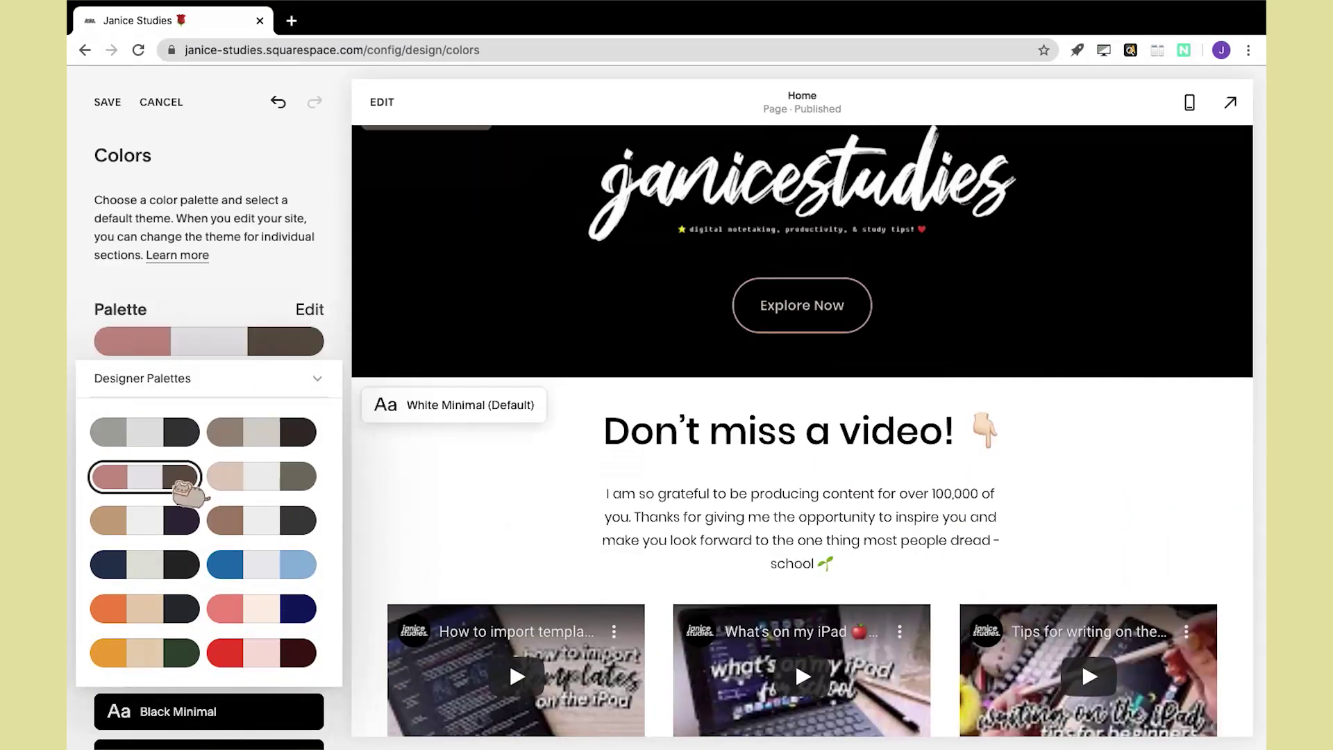
{"action": "scroll", "coordinate": [498, 486], "scroll_direction": "down", "scroll_amount": 3}
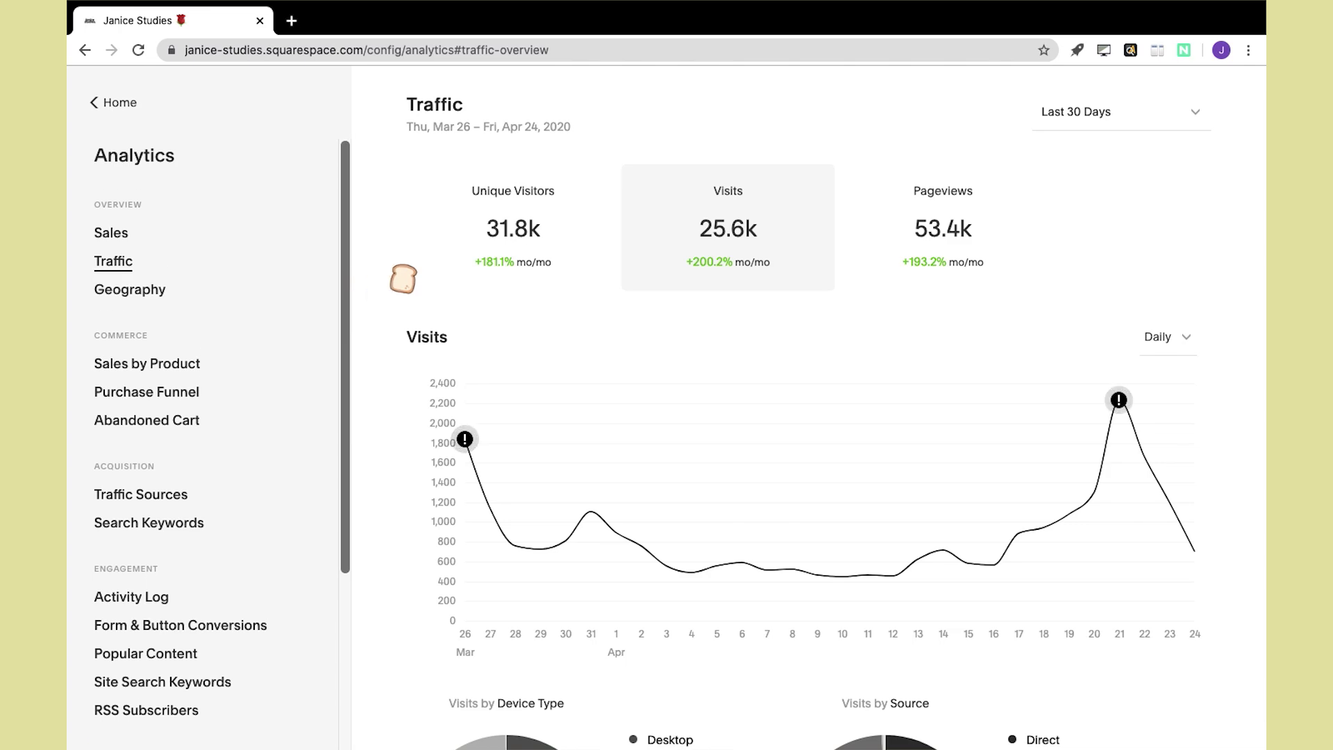
{"action": "scroll", "coordinate": [402, 277], "scroll_direction": "down", "scroll_amount": 3}
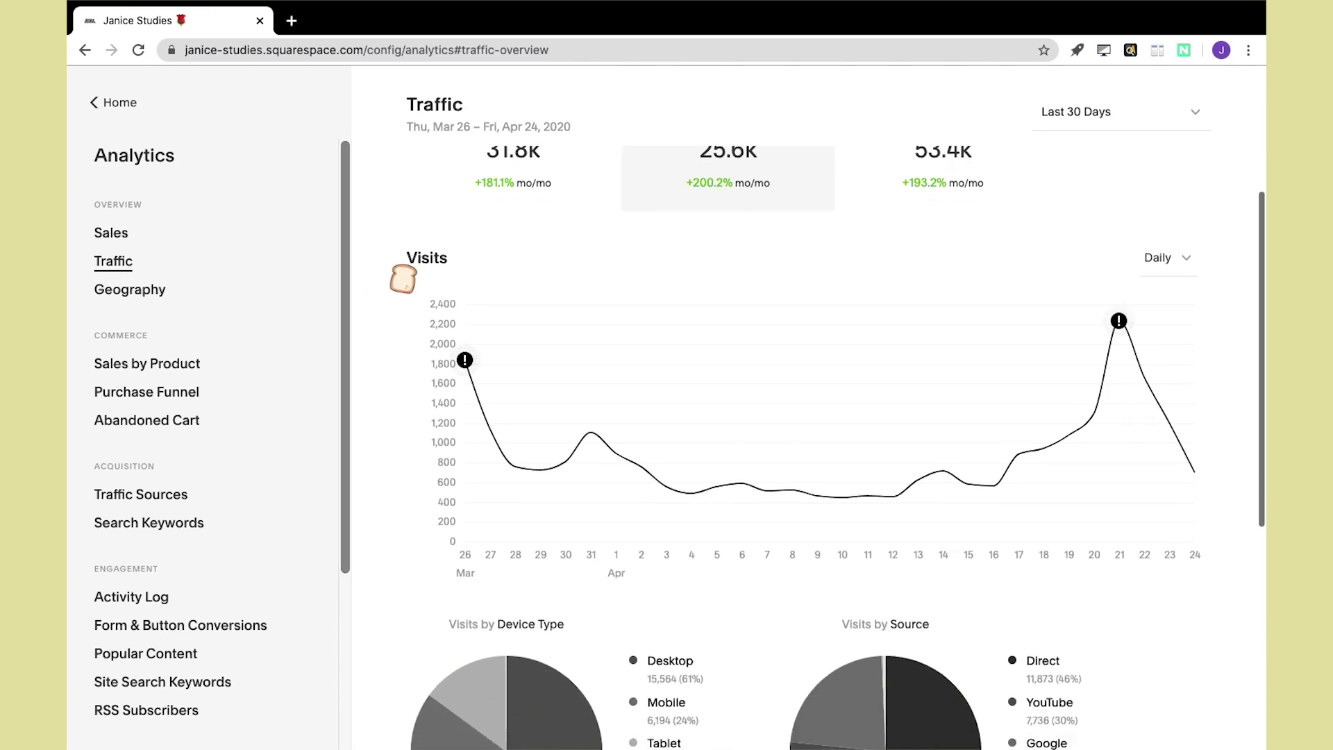
{"action": "scroll", "coordinate": [403, 278], "scroll_direction": "down", "scroll_amount": 6}
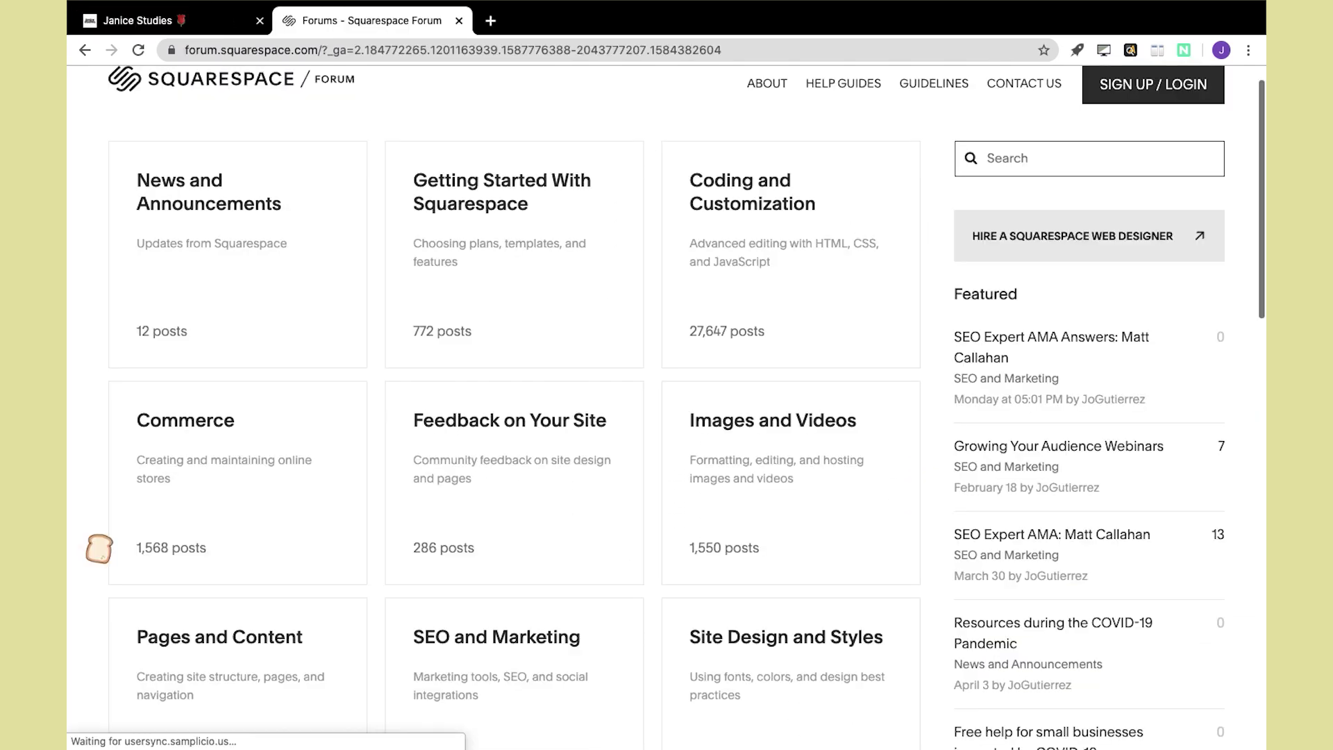
{"action": "scroll", "coordinate": [100, 548], "scroll_direction": "down", "scroll_amount": 5}
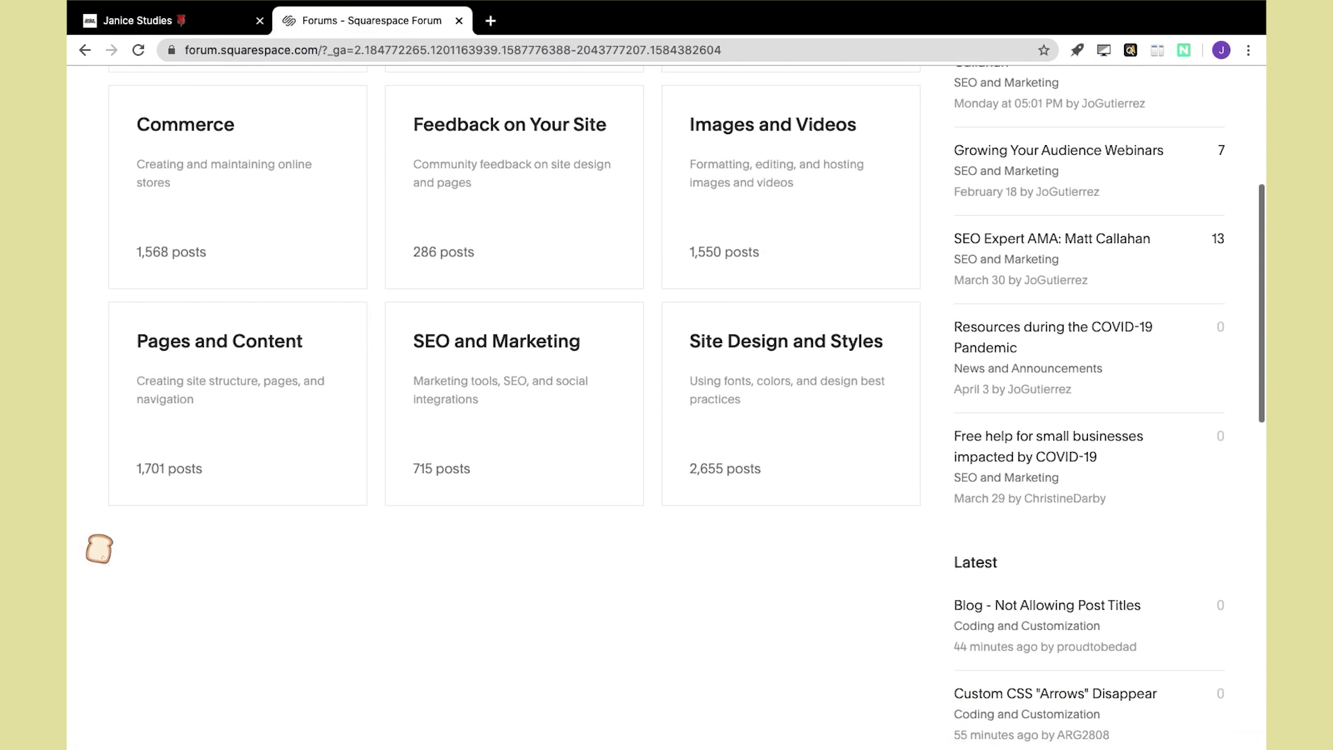
{"action": "scroll", "coordinate": [100, 549], "scroll_direction": "up", "scroll_amount": 4}
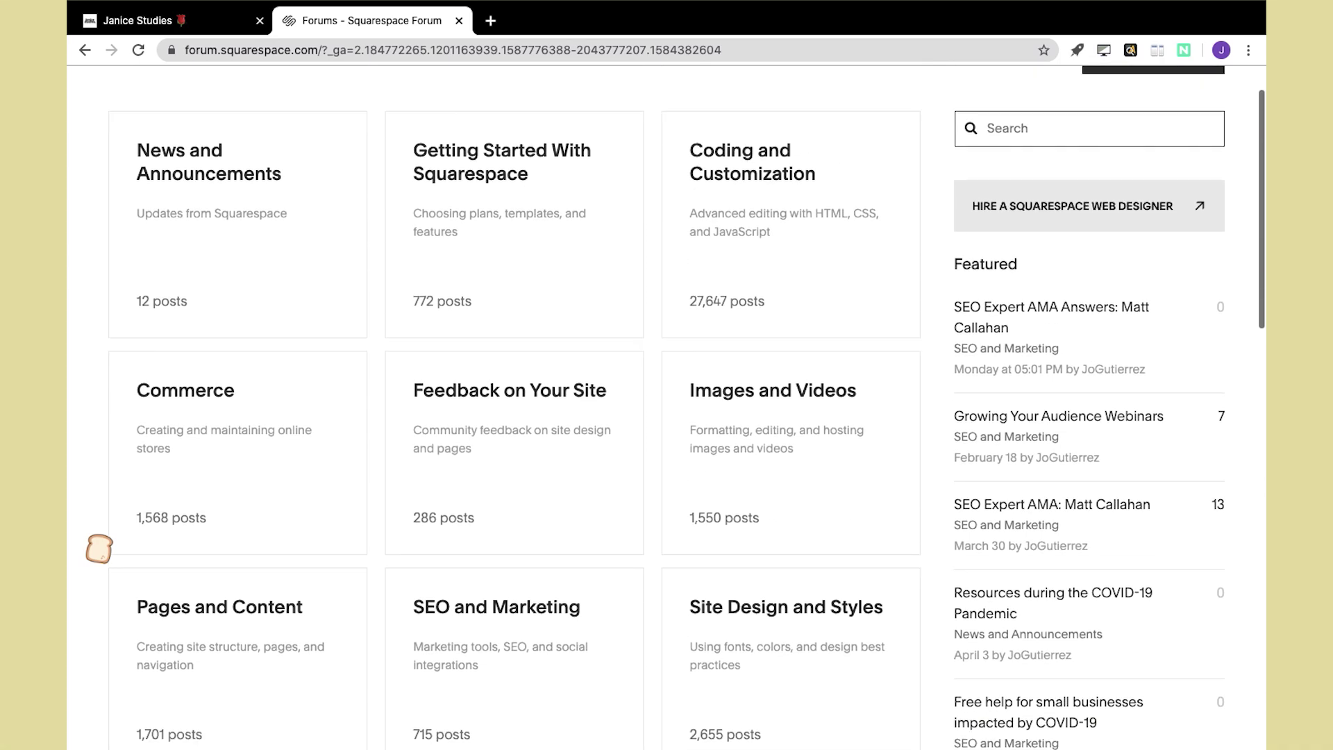
{"action": "scroll", "coordinate": [99, 548], "scroll_direction": "down", "scroll_amount": 1}
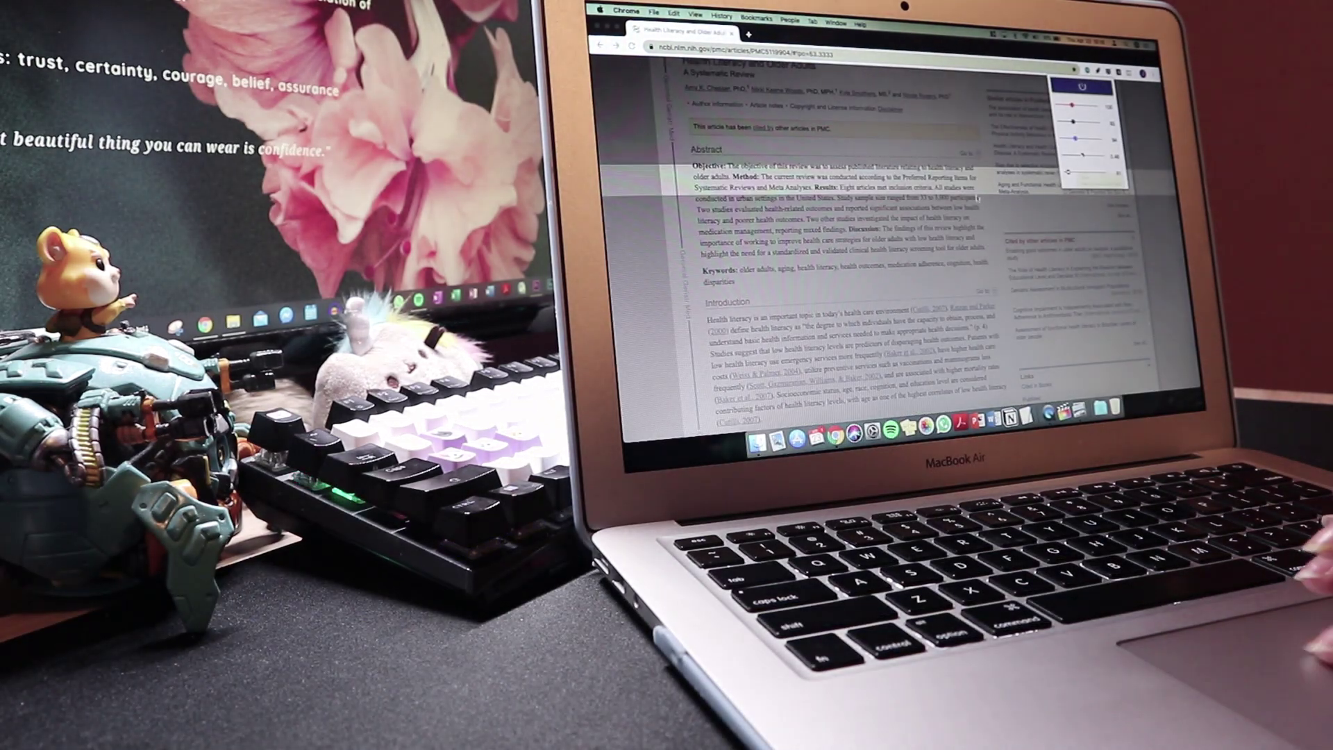
Dismiss the Visor popup and scroll the Health Literacy and Older Adults article under the reading band.
{"action": "left_click", "coordinate": [977, 201]}
{"action": "scroll", "coordinate": [972, 187], "scroll_direction": "down", "scroll_amount": 2}
{"action": "scroll", "coordinate": [968, 179], "scroll_direction": "down", "scroll_amount": 4}
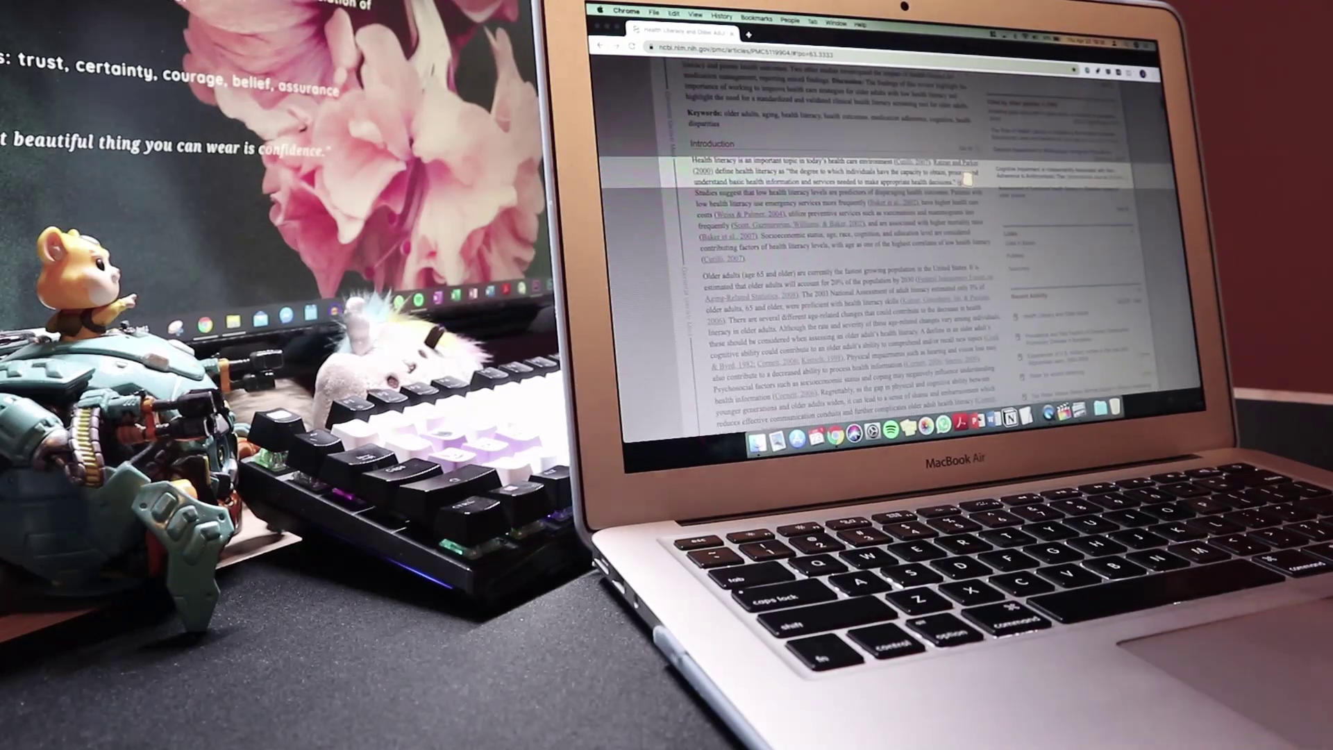
{"action": "scroll", "coordinate": [967, 179], "scroll_direction": "down", "scroll_amount": 6}
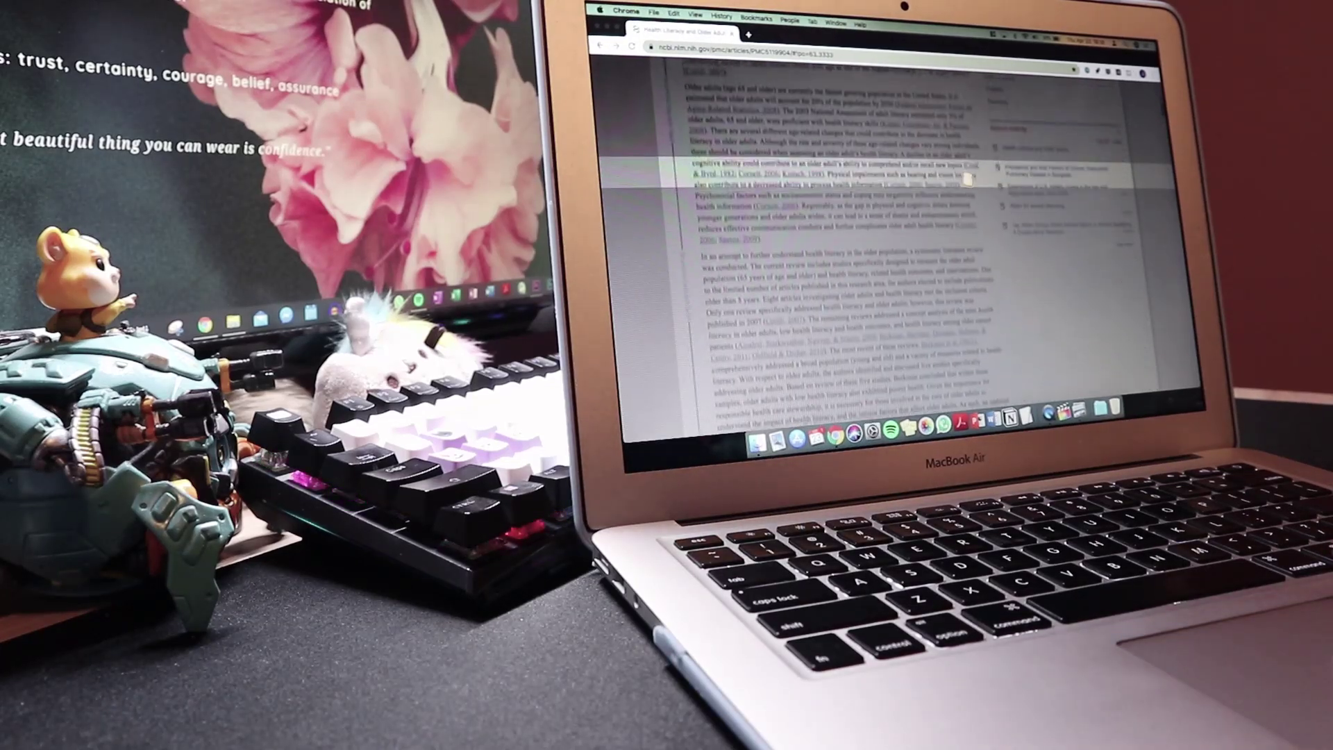